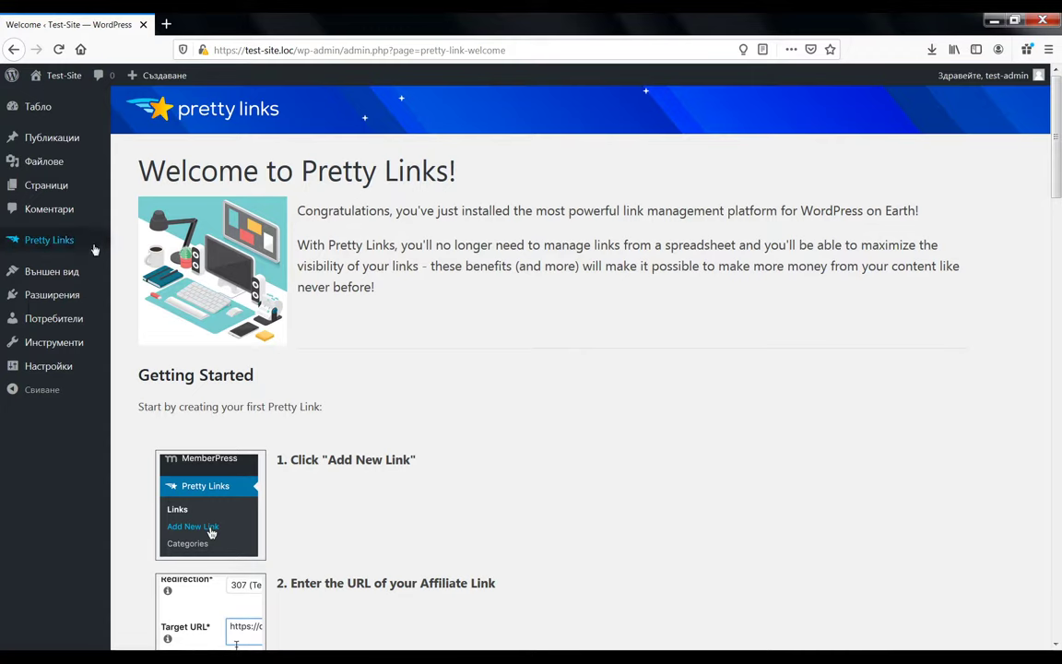
- Set the Pretty Links default redirection to 301 (Permanent) and save the options
{"action": "mouse_move", "coordinate": [66, 241]}
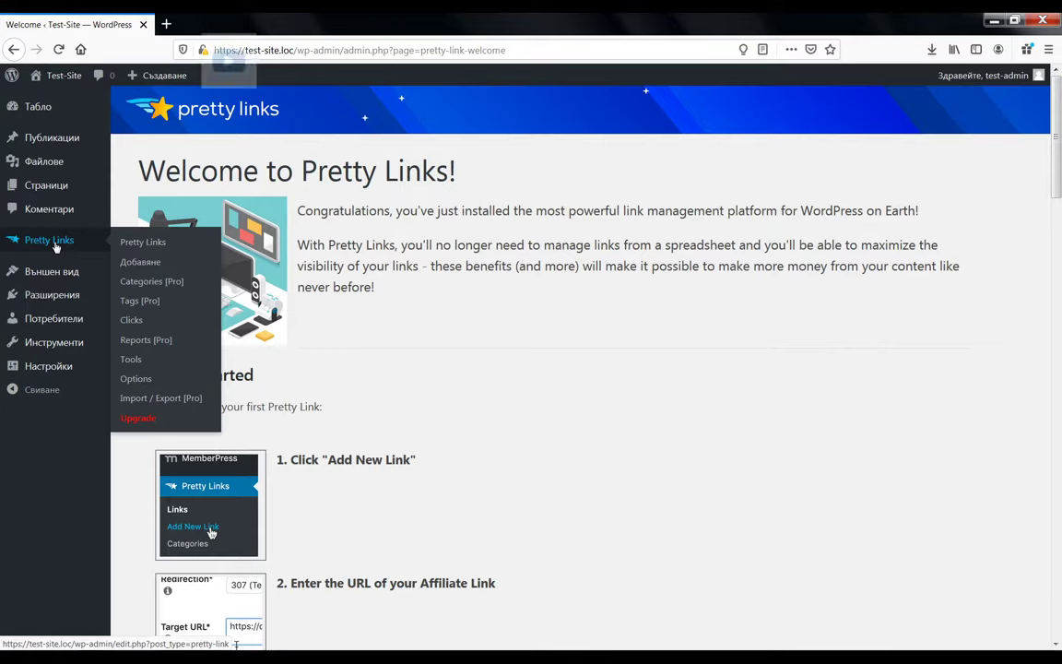
{"action": "left_click", "coordinate": [135, 380]}
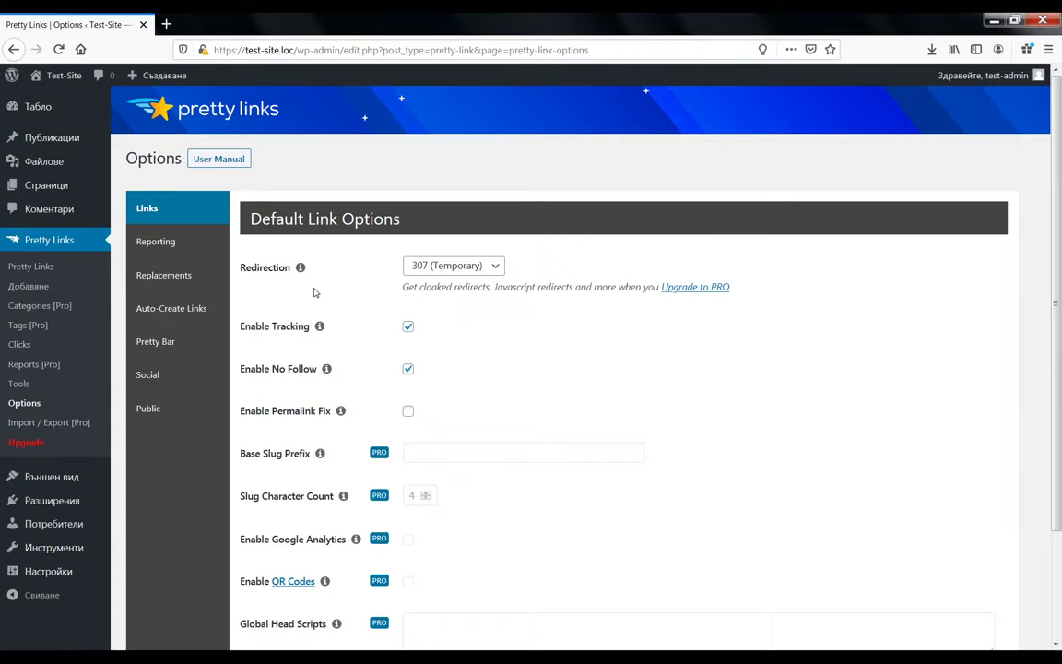
{"action": "left_click", "coordinate": [461, 270]}
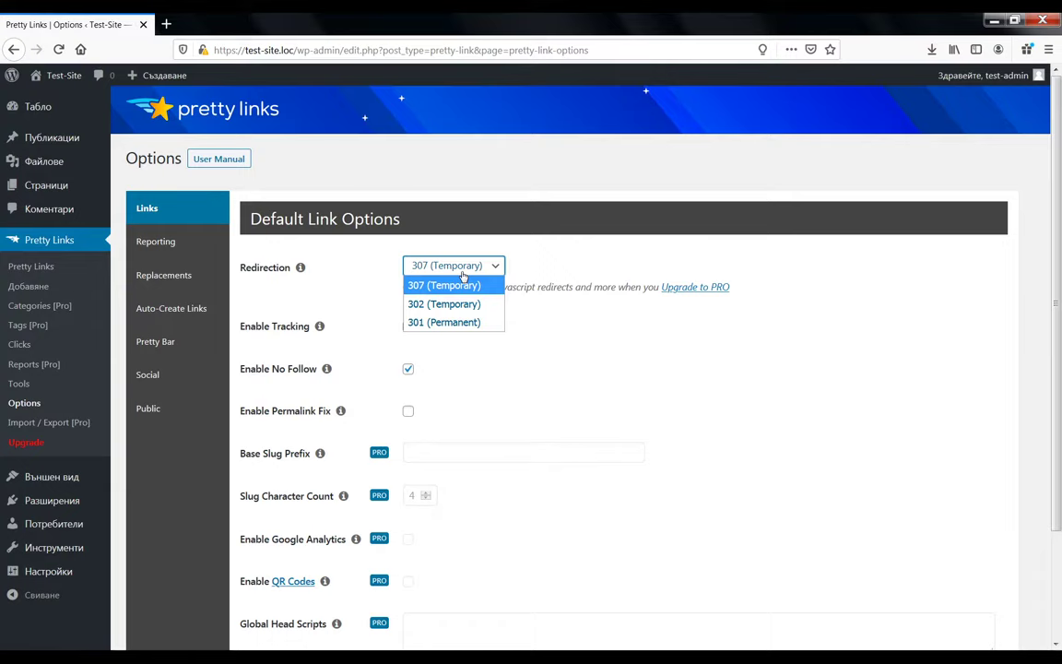
{"action": "left_click", "coordinate": [459, 323]}
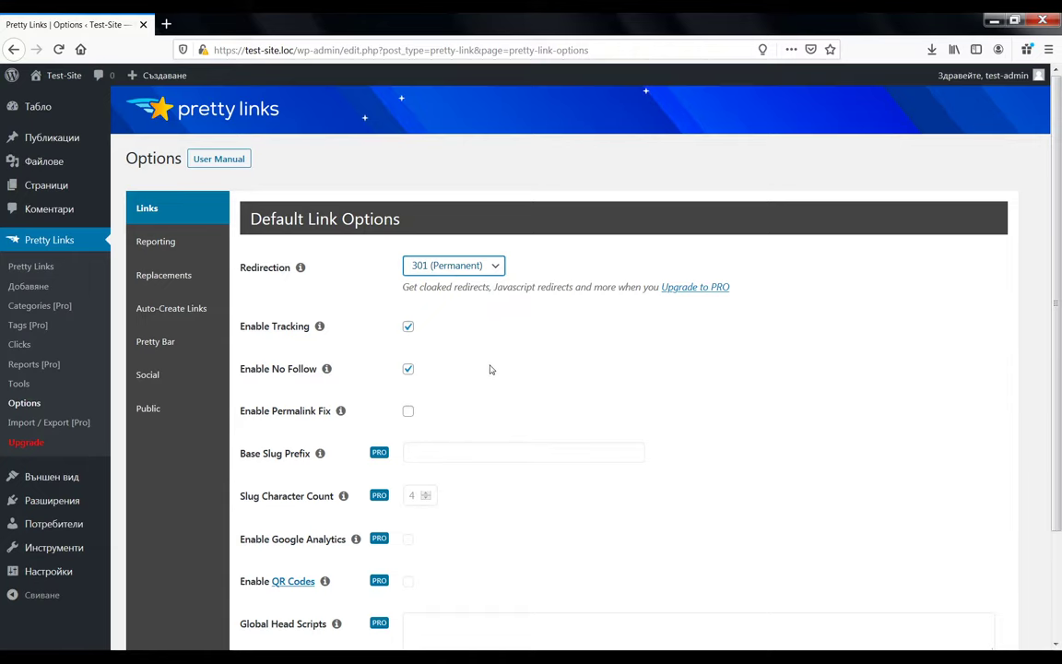
{"action": "scroll", "coordinate": [495, 379], "scroll_direction": "down", "scroll_amount": 3}
{"action": "scroll", "coordinate": [495, 379], "scroll_direction": "up", "scroll_amount": 3}
{"action": "scroll", "coordinate": [458, 350], "scroll_direction": "down", "scroll_amount": 4}
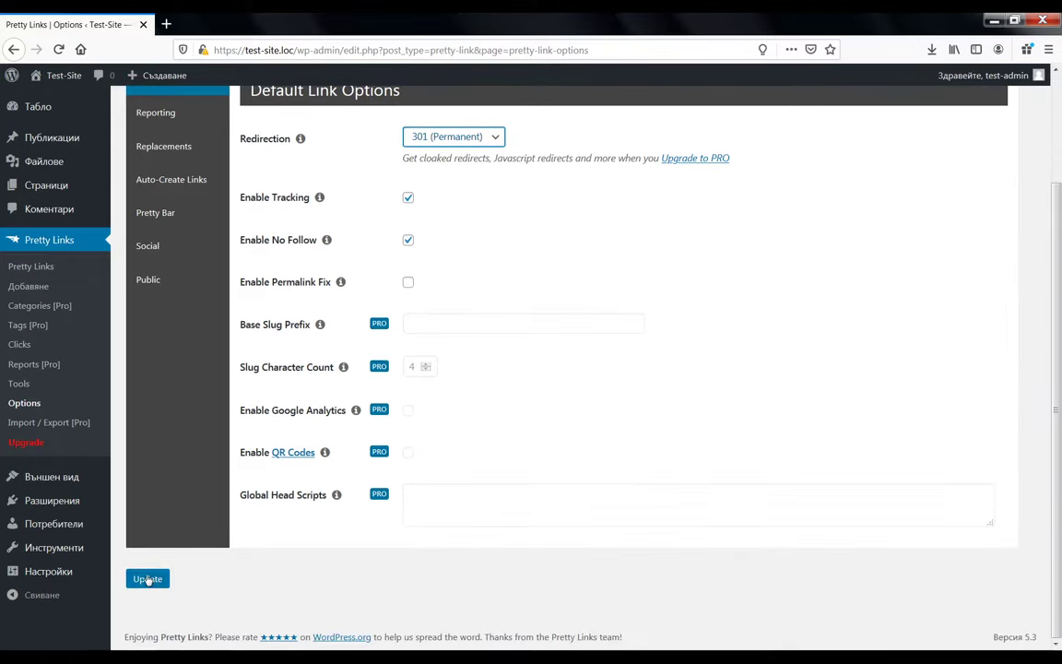
{"action": "left_click", "coordinate": [146, 578]}
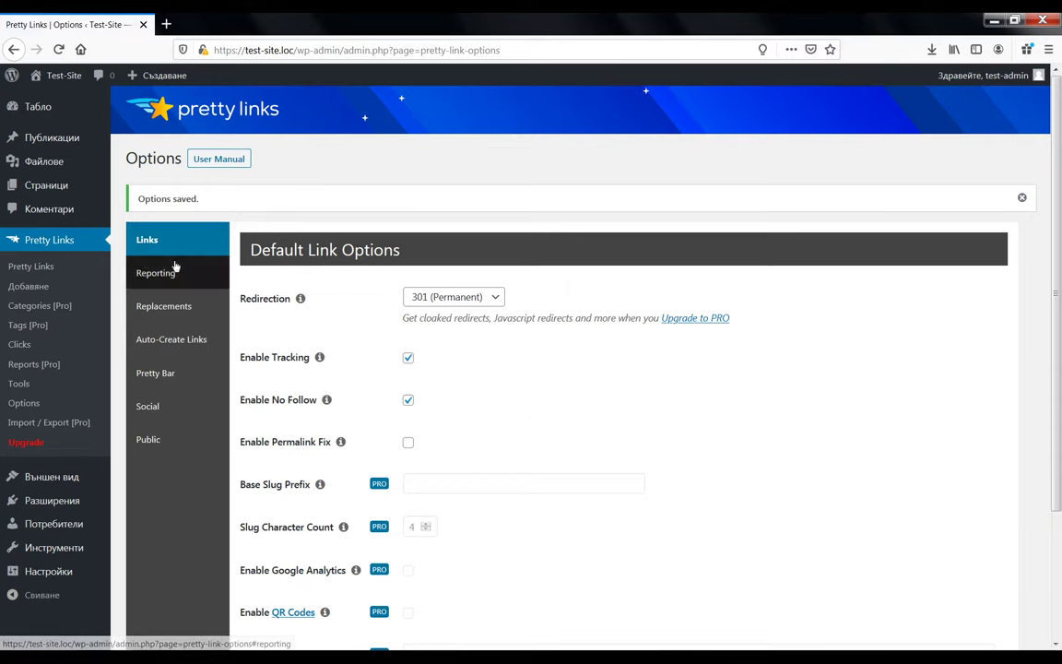
- Set the reporting tracking style to Simple Click Count Tracking, save, and check the saved reporting option
{"action": "left_click", "coordinate": [156, 280]}
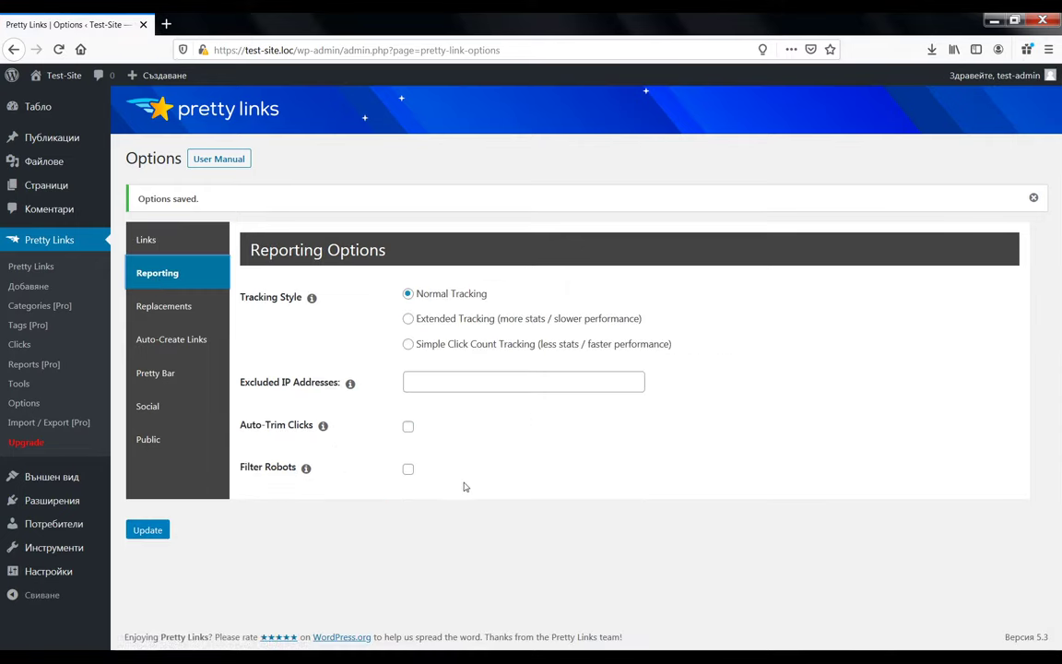
{"action": "left_click", "coordinate": [407, 345]}
{"action": "left_click", "coordinate": [145, 529]}
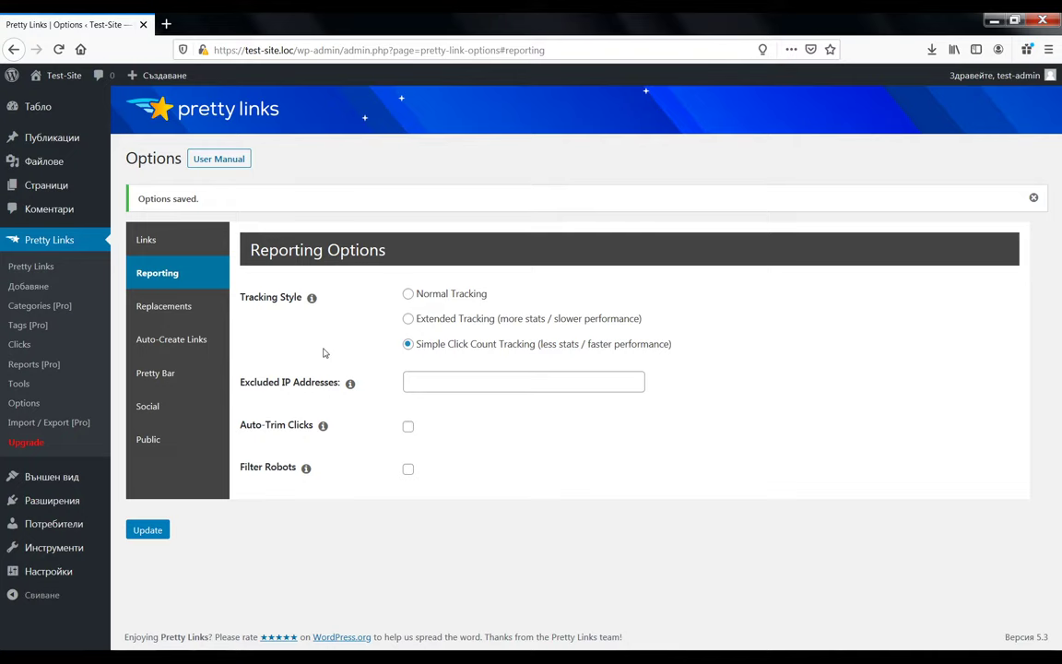
{"action": "left_click", "coordinate": [143, 530]}
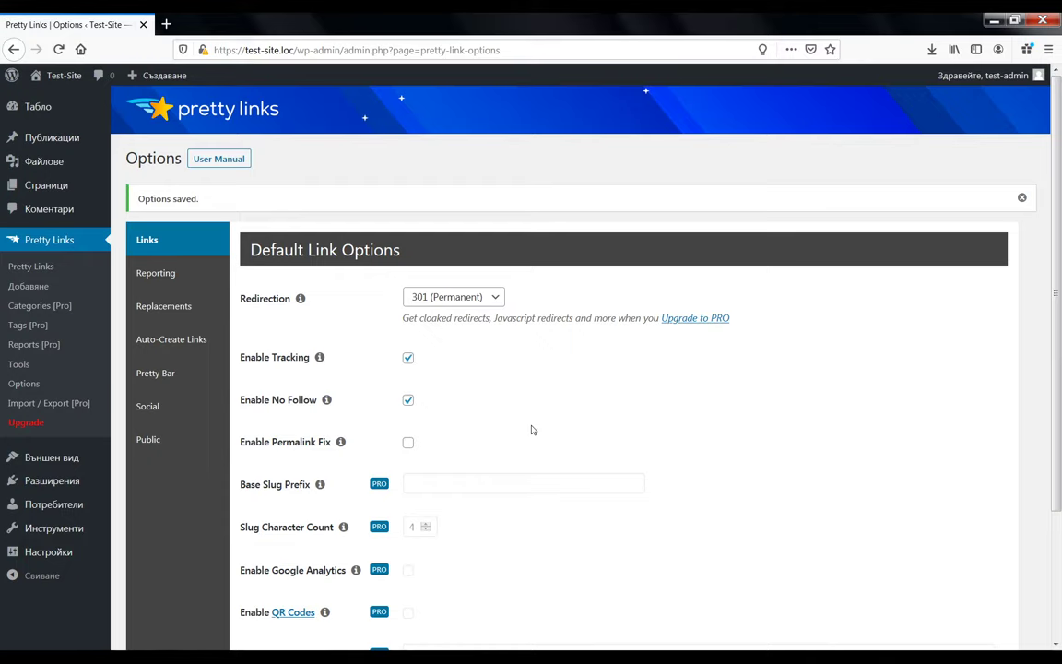
{"action": "left_click", "coordinate": [156, 273]}
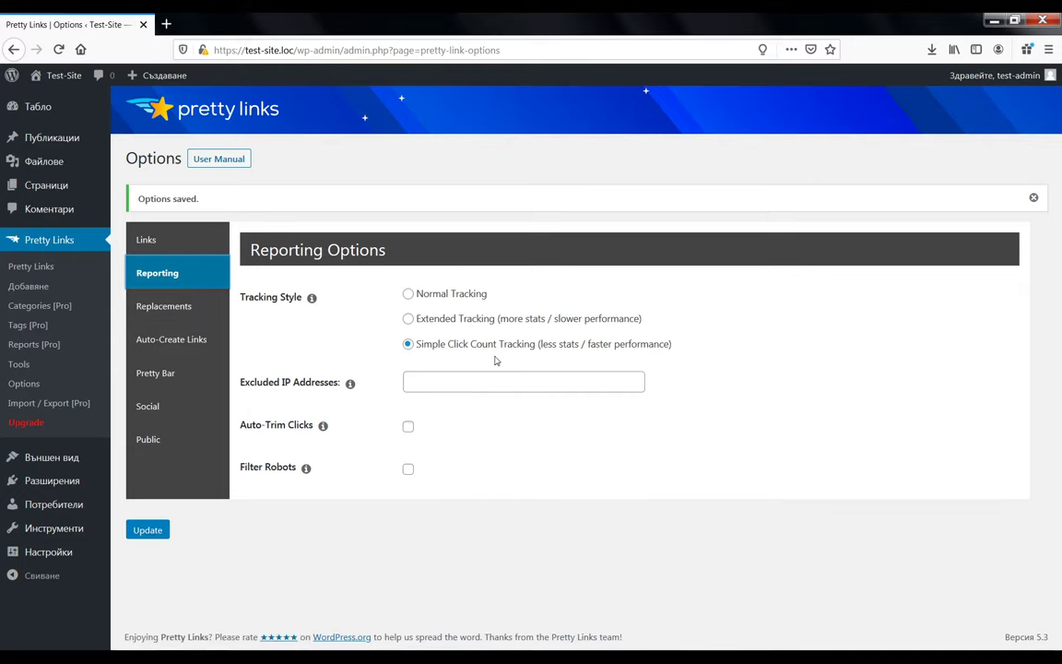
- Turn off Enable No Follow in the default link options and save the change
{"action": "left_click", "coordinate": [147, 239]}
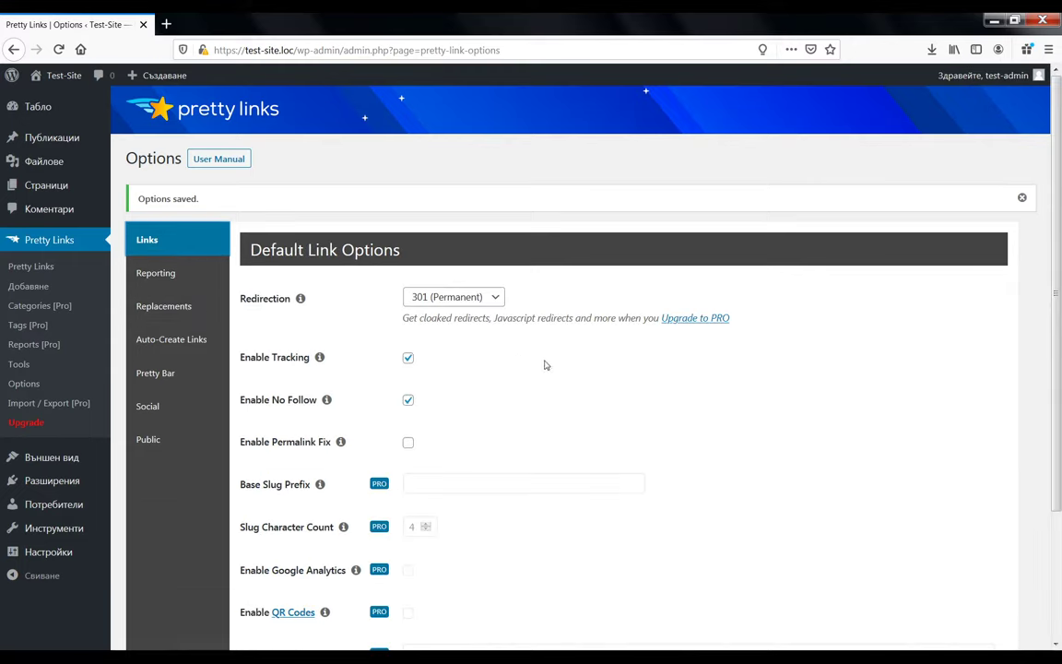
{"action": "left_click", "coordinate": [408, 401]}
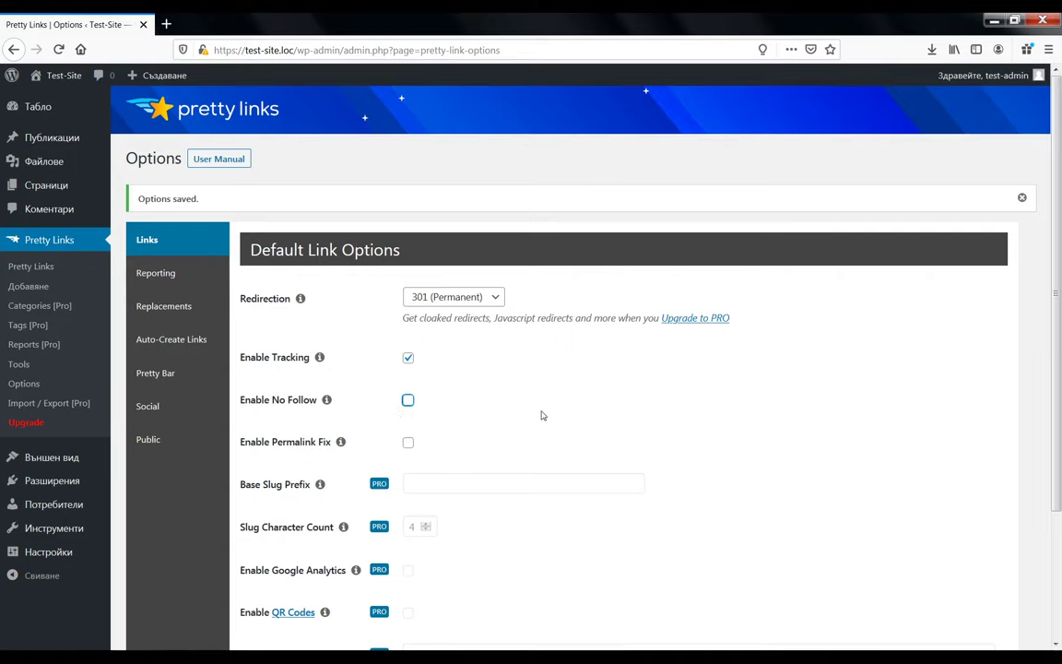
{"action": "scroll", "coordinate": [539, 415], "scroll_direction": "down", "scroll_amount": 3}
{"action": "key", "text": "Tab"}
{"action": "key", "text": "Tab"}
{"action": "key", "text": "Tab"}
{"action": "key", "text": "Return"}
- Review the Replacements, Auto-Create Links, Pretty Bar, Social and Public options and return to the default link options
{"action": "left_click", "coordinate": [154, 308]}
{"action": "scroll", "coordinate": [597, 382], "scroll_direction": "down", "scroll_amount": 5}
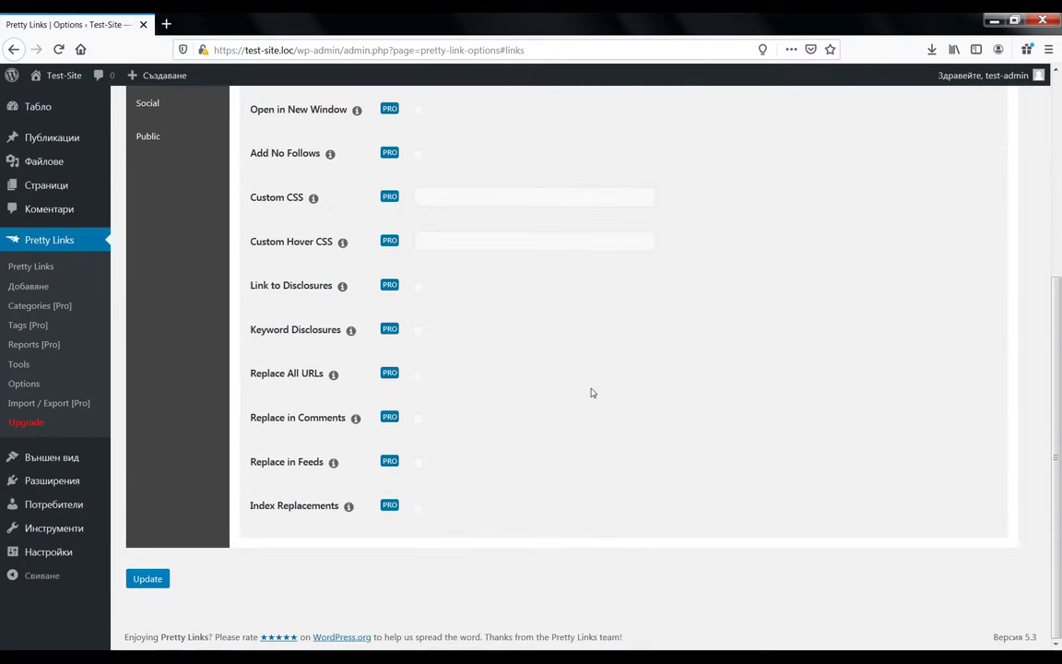
{"action": "scroll", "coordinate": [589, 396], "scroll_direction": "up", "scroll_amount": 5}
{"action": "left_click", "coordinate": [222, 351]}
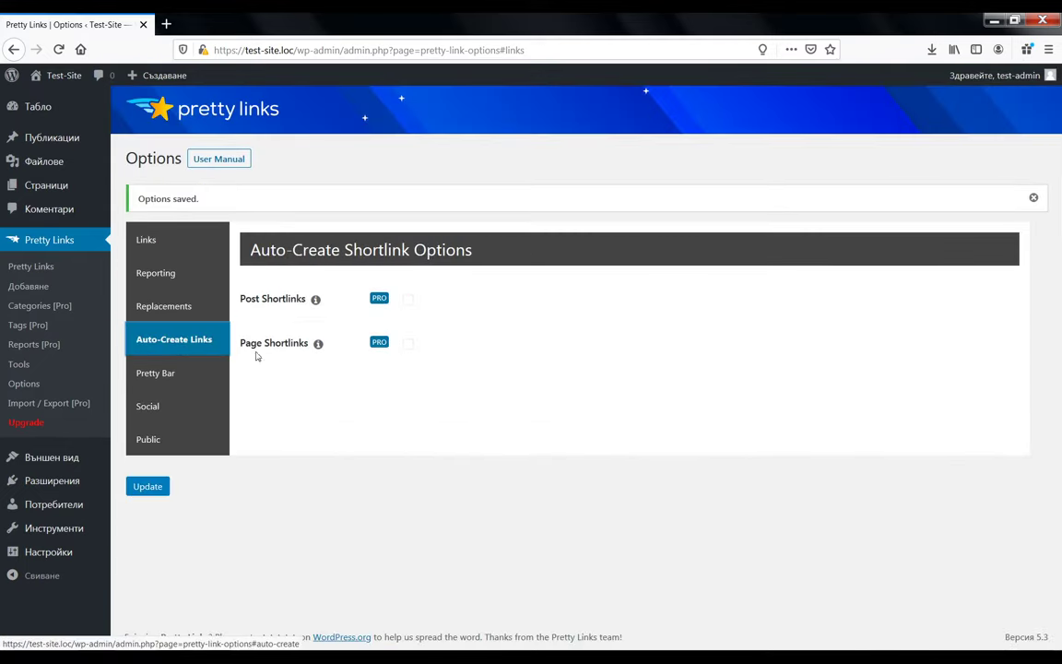
{"action": "left_click", "coordinate": [158, 372]}
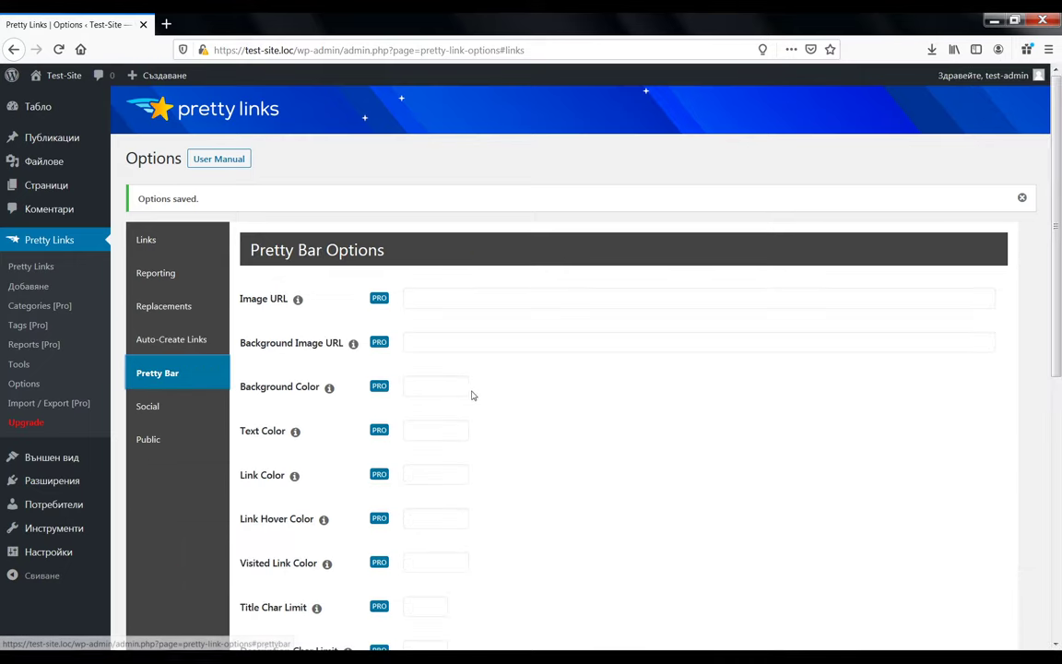
{"action": "scroll", "coordinate": [474, 396], "scroll_direction": "down", "scroll_amount": 10}
{"action": "scroll", "coordinate": [461, 395], "scroll_direction": "up", "scroll_amount": 8}
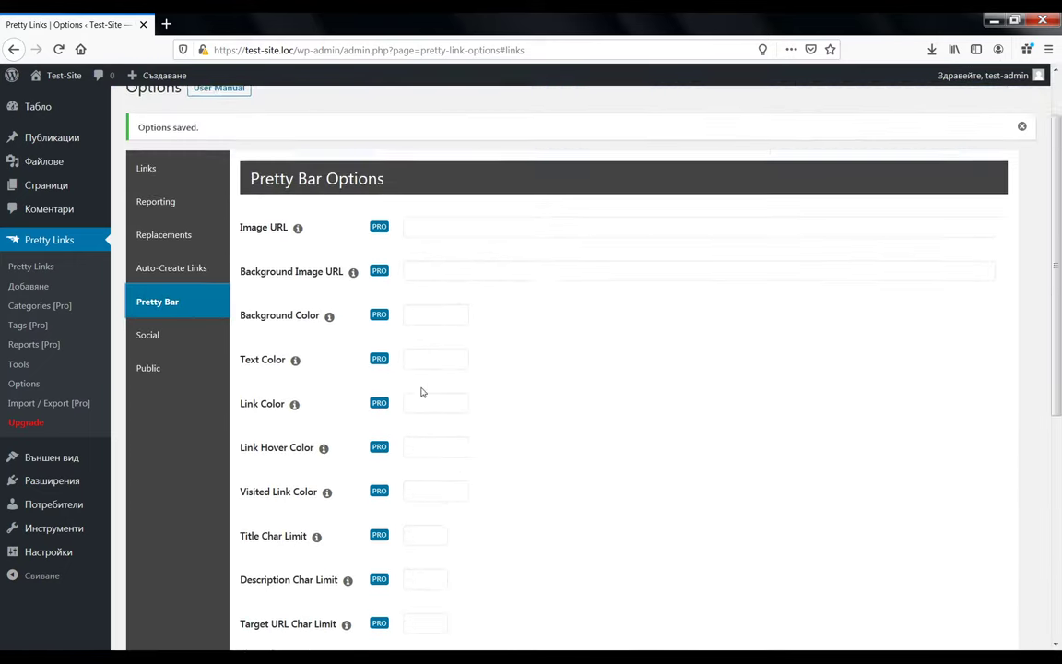
{"action": "scroll", "coordinate": [421, 392], "scroll_direction": "up", "scroll_amount": 2}
{"action": "left_click", "coordinate": [155, 403]}
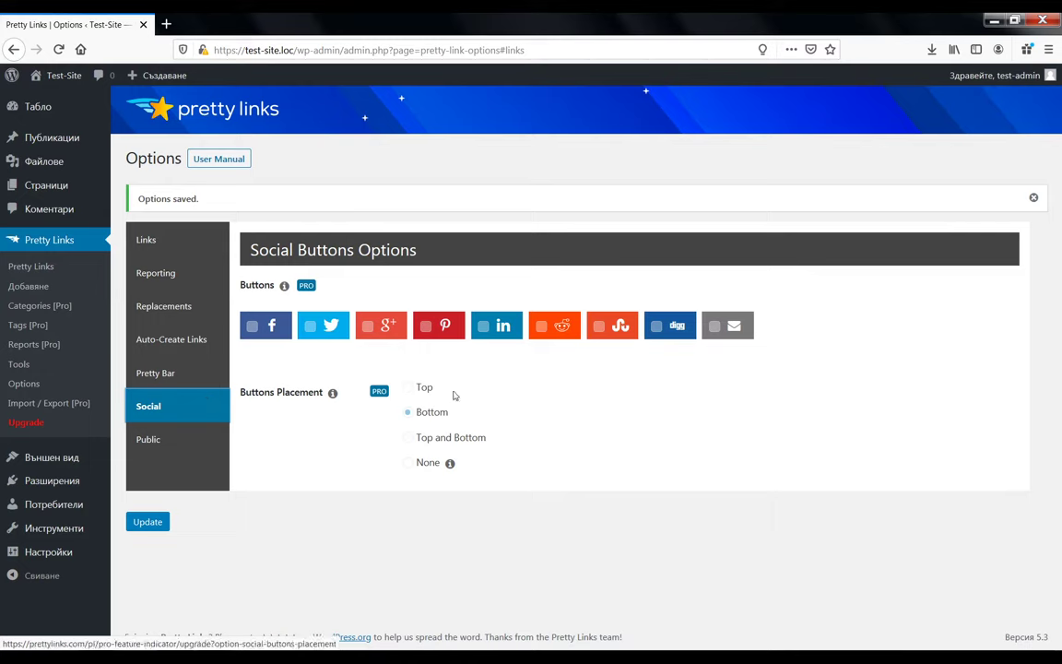
{"action": "left_click", "coordinate": [155, 439]}
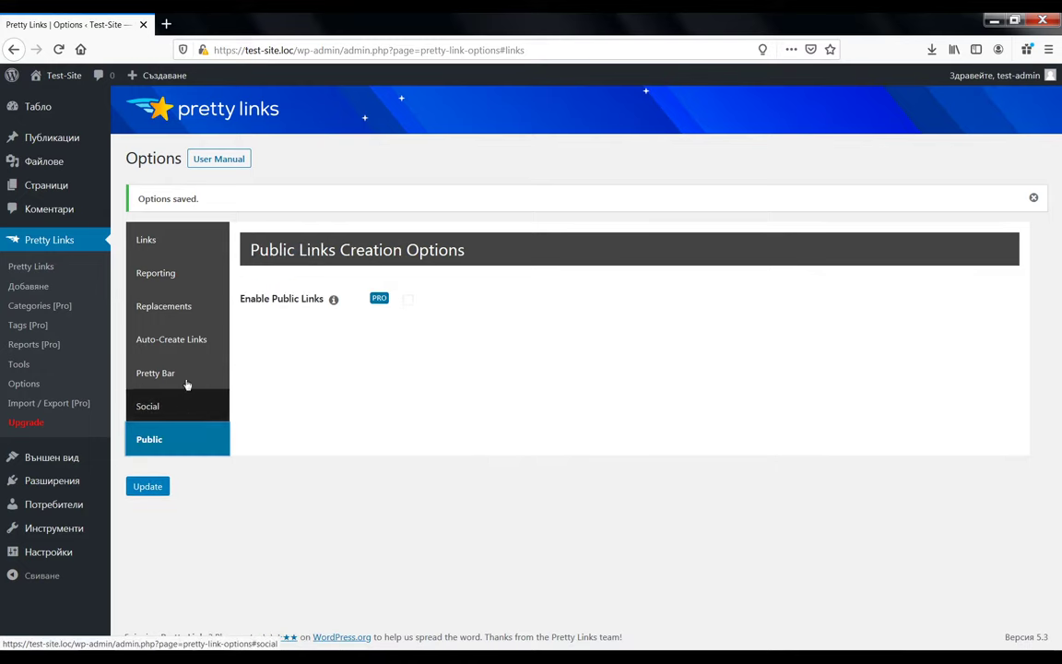
{"action": "left_click", "coordinate": [174, 251]}
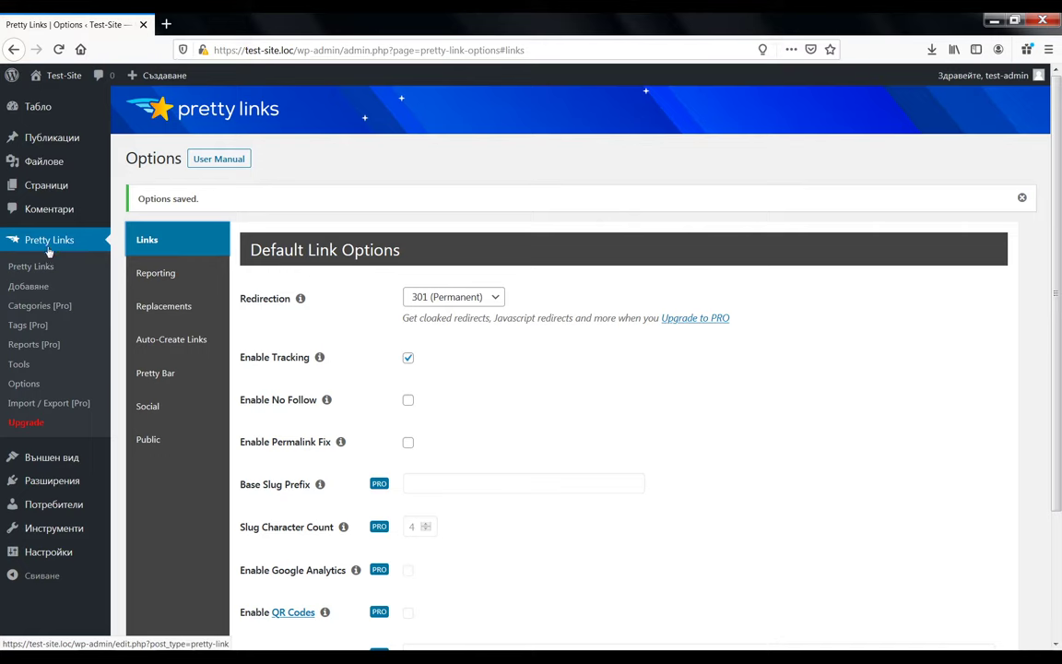
- Start a new pretty link and copy the address of the "Здравей, свят!" post from the site opened separately
{"action": "left_click", "coordinate": [34, 292]}
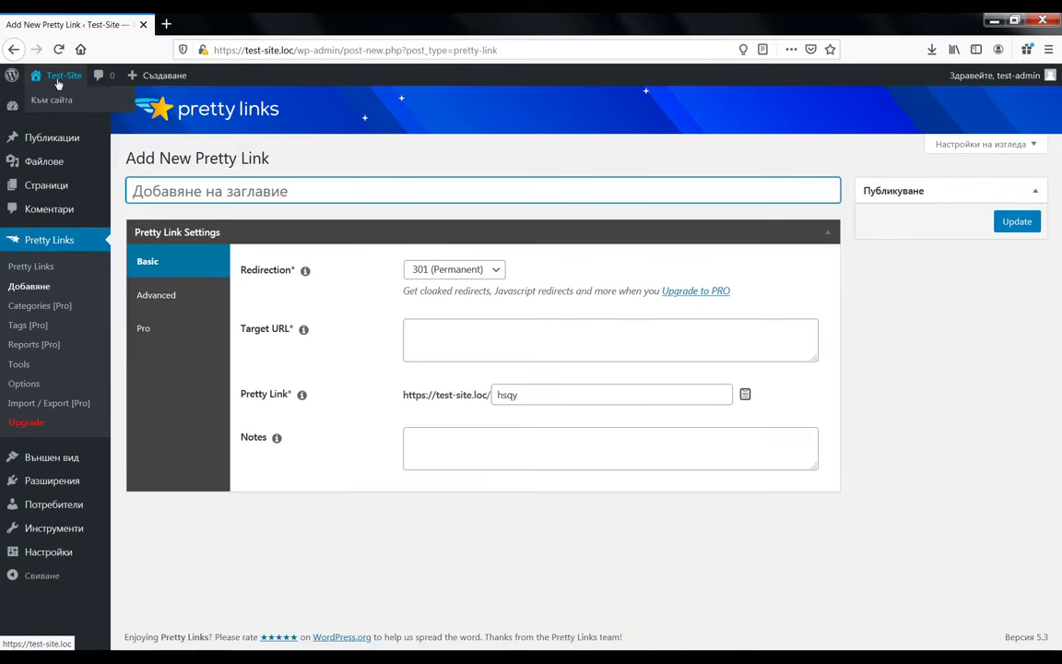
{"action": "middle_click", "coordinate": [58, 75]}
{"action": "left_click", "coordinate": [221, 21]}
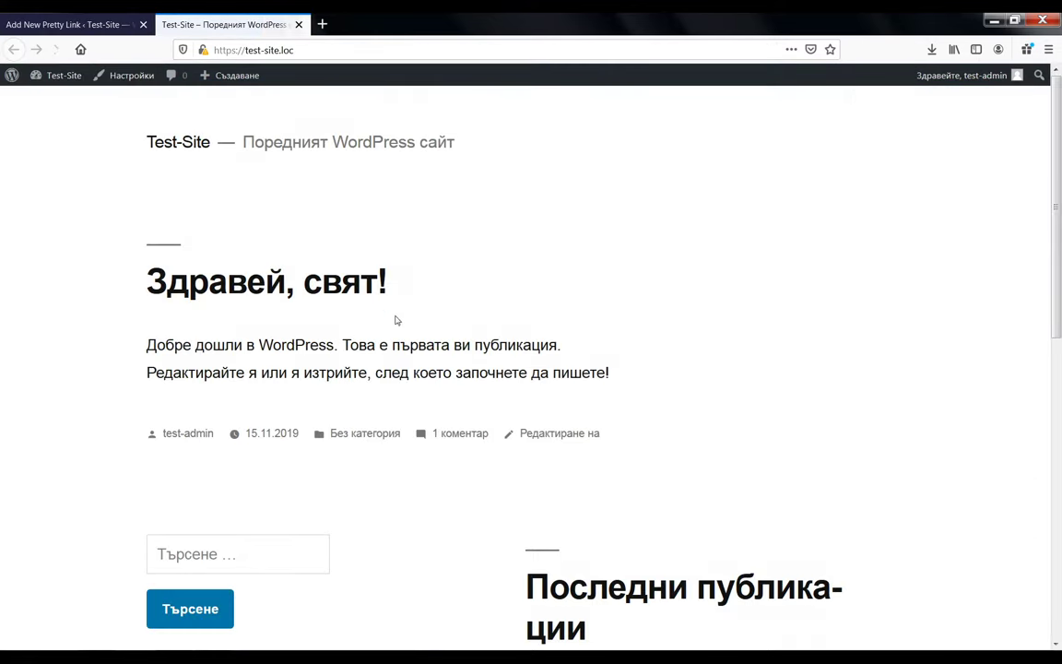
{"action": "scroll", "coordinate": [641, 341], "scroll_direction": "down", "scroll_amount": 1}
{"action": "scroll", "coordinate": [219, 196], "scroll_direction": "down", "scroll_amount": 1}
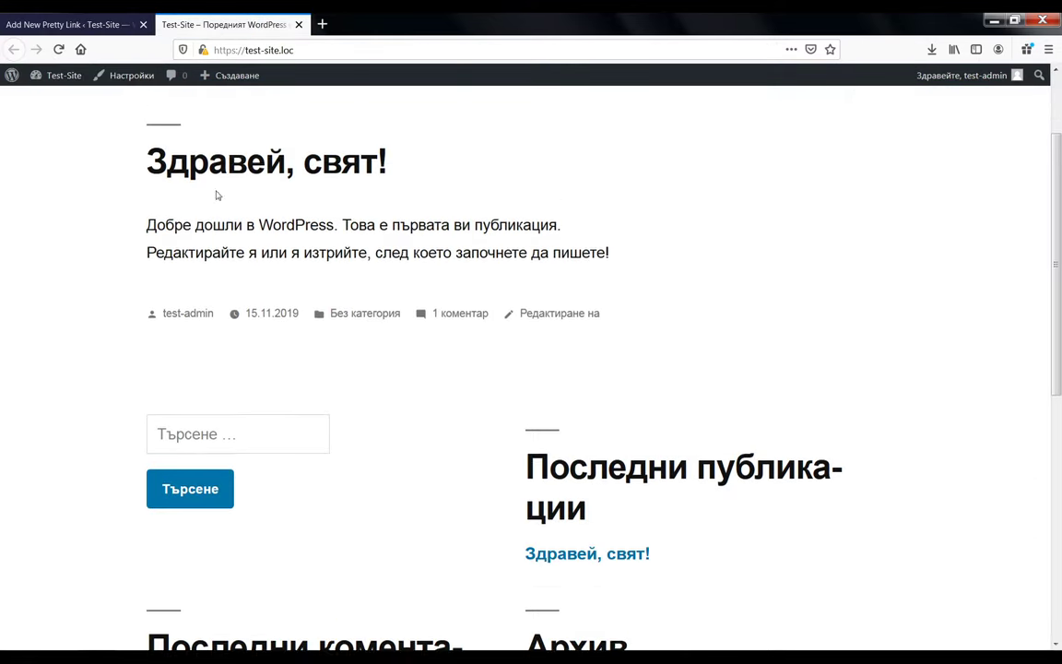
{"action": "scroll", "coordinate": [214, 305], "scroll_direction": "up", "scroll_amount": 2}
{"action": "left_click", "coordinate": [214, 288]}
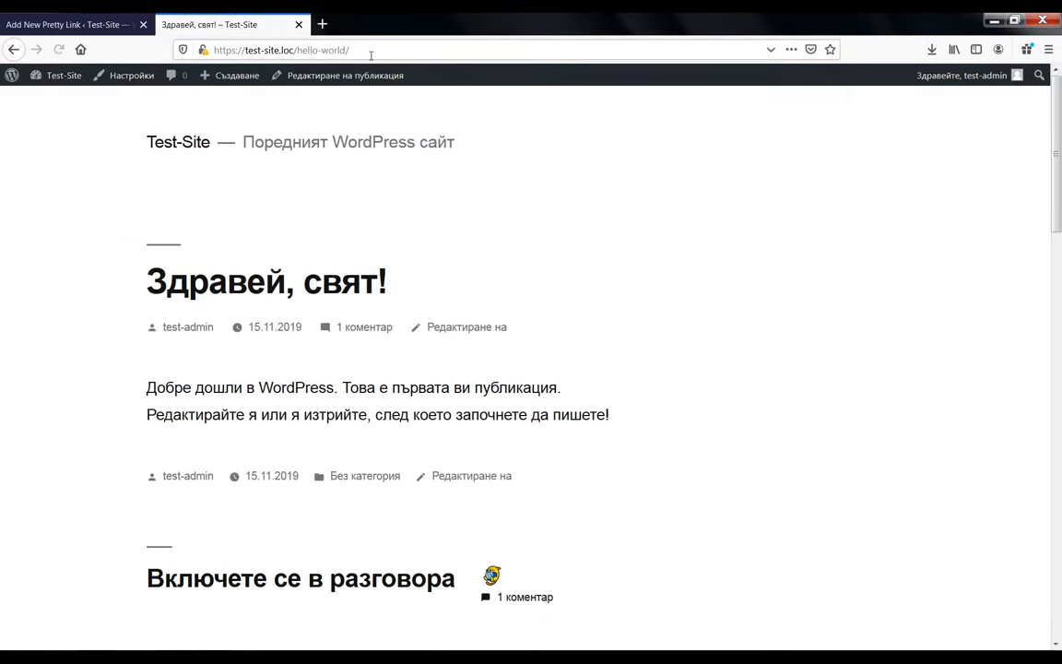
{"action": "left_click", "coordinate": [360, 51]}
{"action": "key", "text": "ctrl+c"}
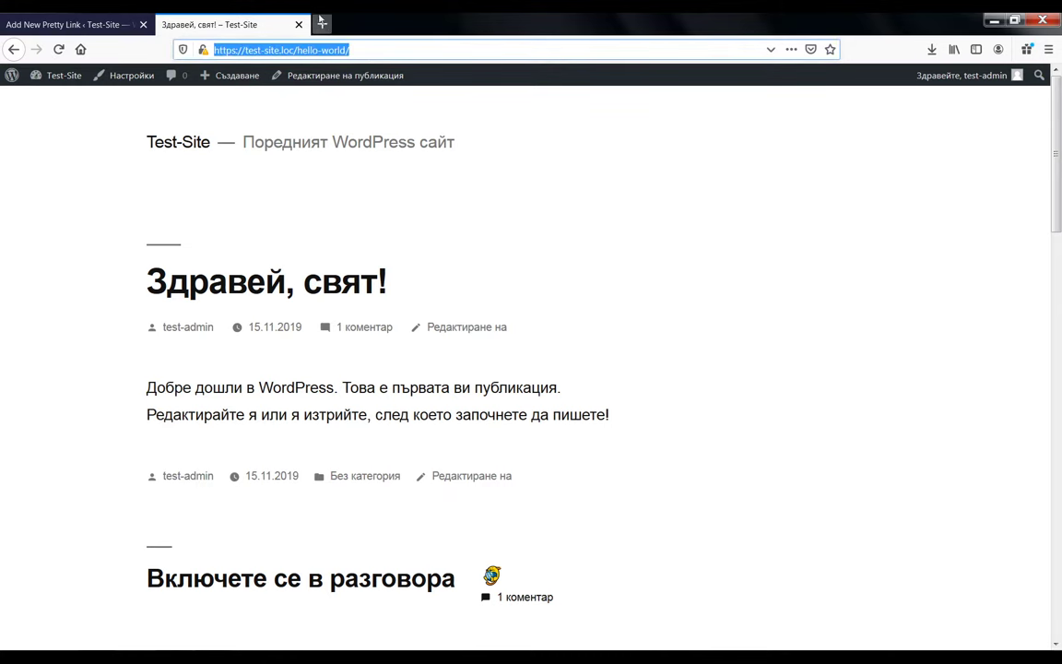
{"action": "left_click", "coordinate": [298, 24]}
{"action": "left_click", "coordinate": [418, 335]}
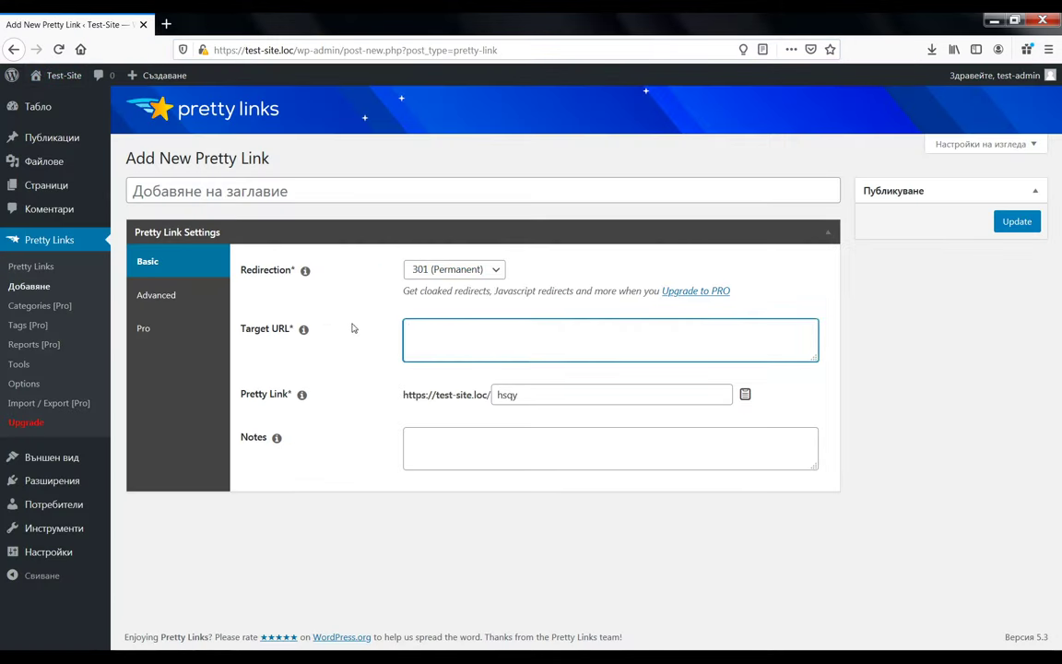
{"action": "key", "text": "ctrl+v"}
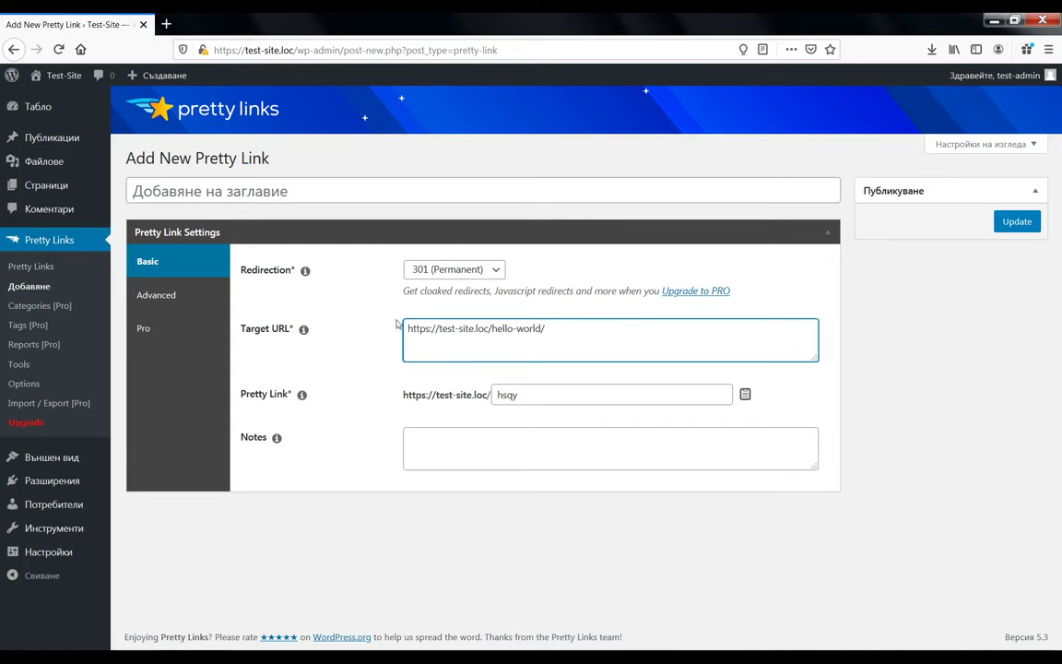
- Review the new link's Advanced and Pro settings and return to its basic settings
{"action": "left_click", "coordinate": [192, 300]}
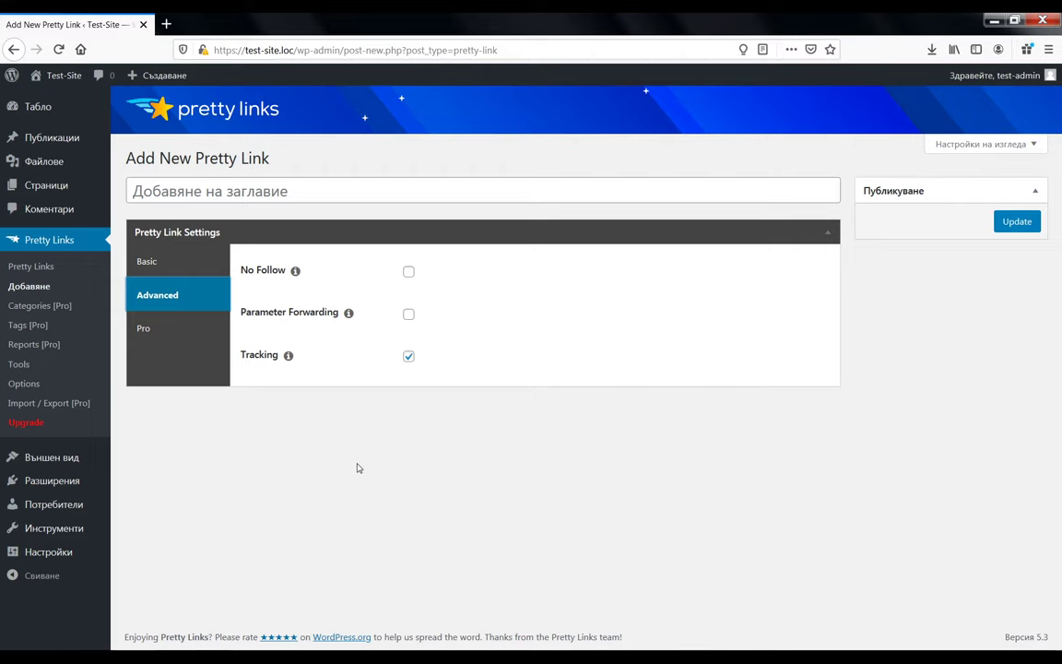
{"action": "left_click", "coordinate": [175, 330]}
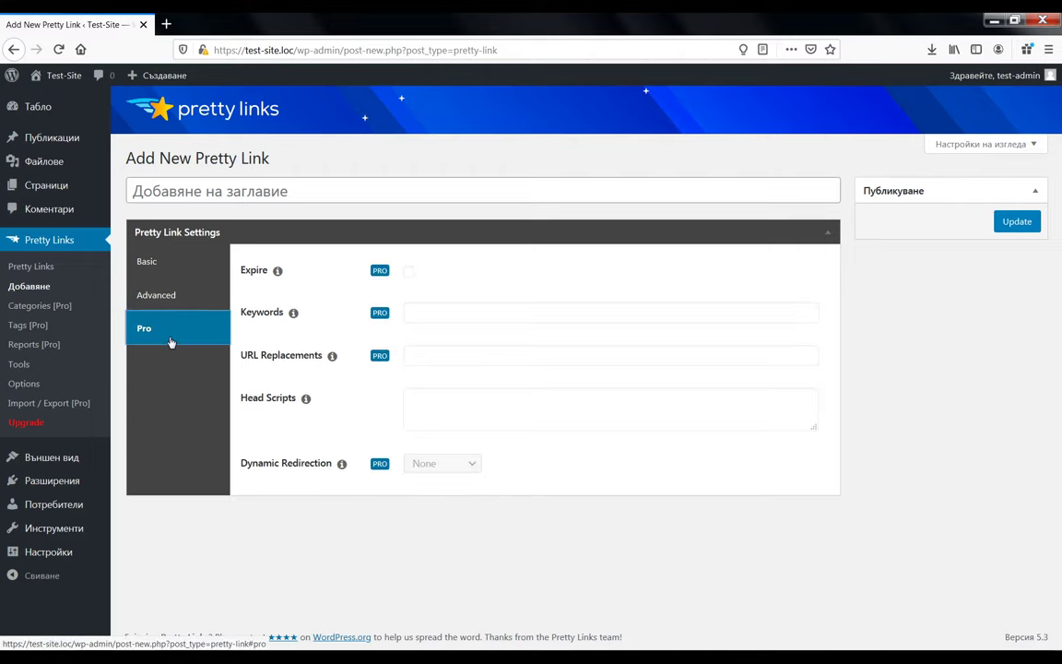
{"action": "left_click", "coordinate": [171, 267]}
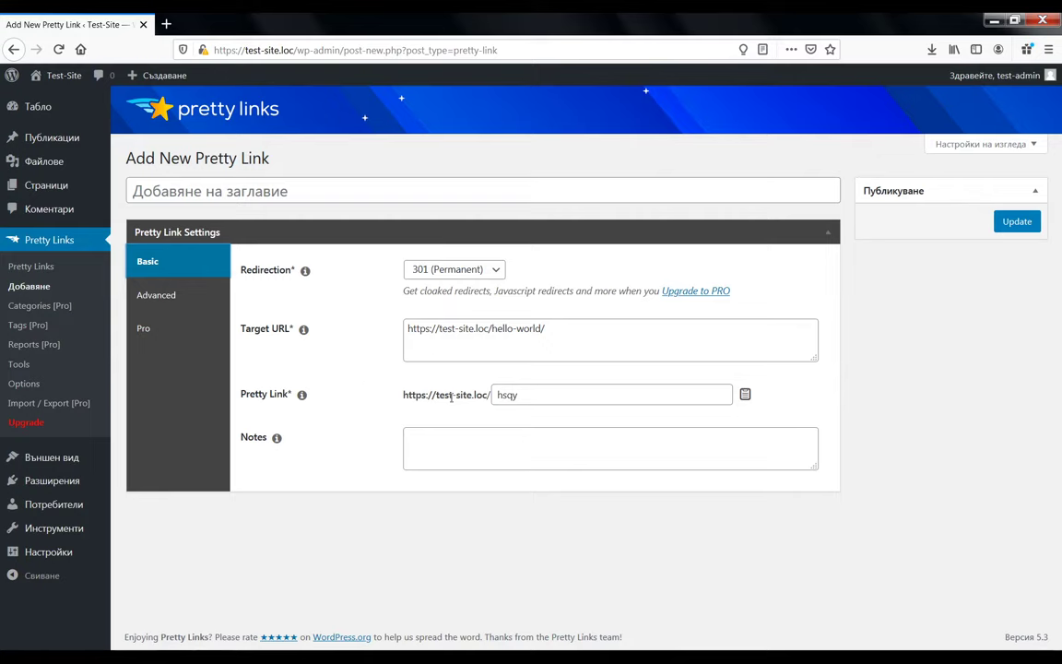
- Change the pretty link's slug to "test" and copy the full short link
{"action": "double_click", "coordinate": [529, 393]}
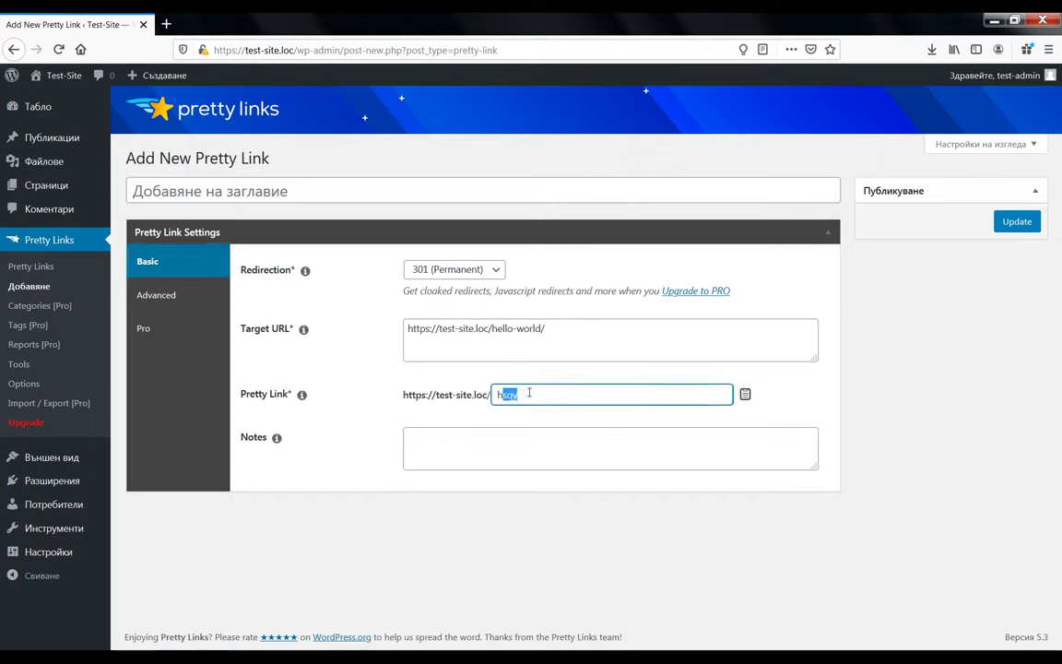
{"action": "left_click", "coordinate": [529, 393]}
{"action": "type", "text": "h"}
{"action": "key", "text": "BackSpace"}
{"action": "key", "text": "BackSpace"}
{"action": "key", "text": "BackSpace"}
{"action": "key", "text": "BackSpace"}
{"action": "key", "text": "BackSpace"}
{"action": "type", "text": "test"}
{"action": "left_click", "coordinate": [745, 399]}
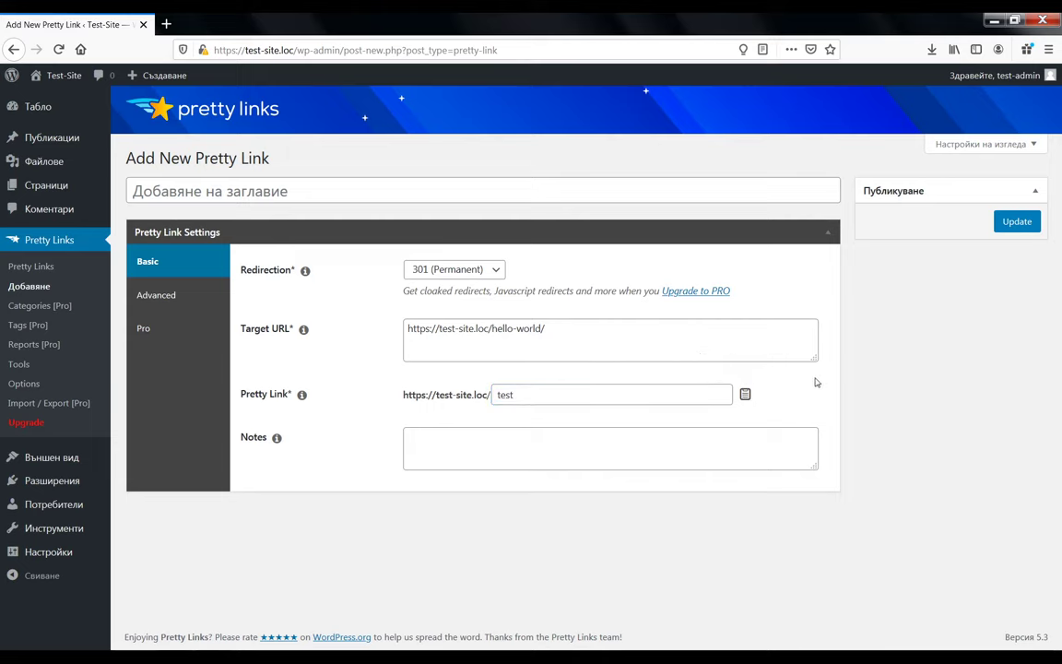
- Title the pretty link "Link 1" and save it
{"action": "left_click", "coordinate": [297, 192]}
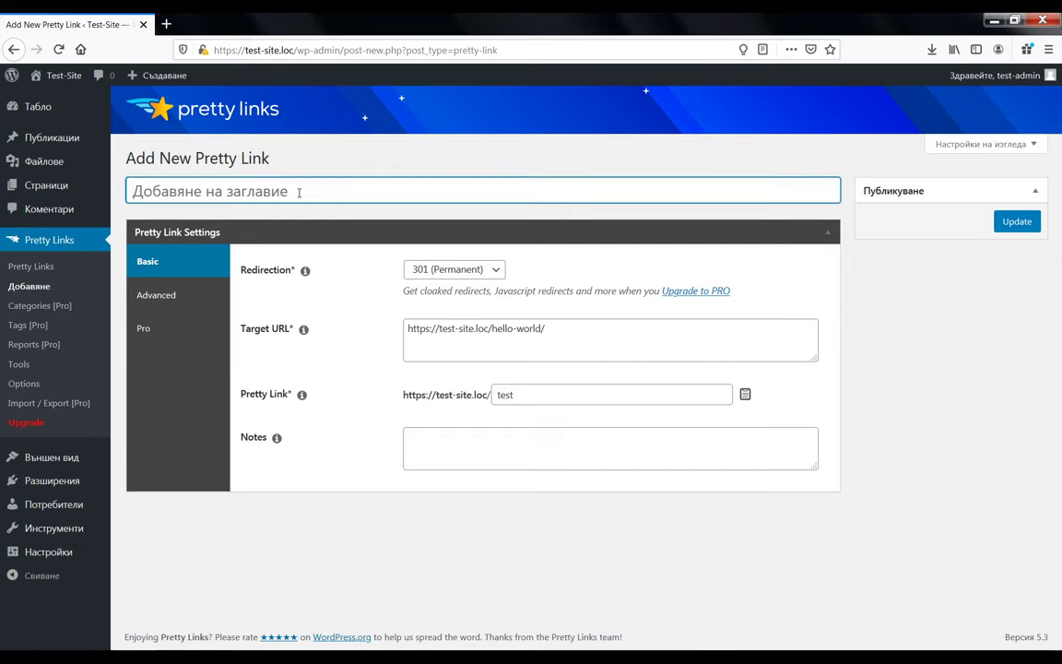
{"action": "type", "text": "Link"}
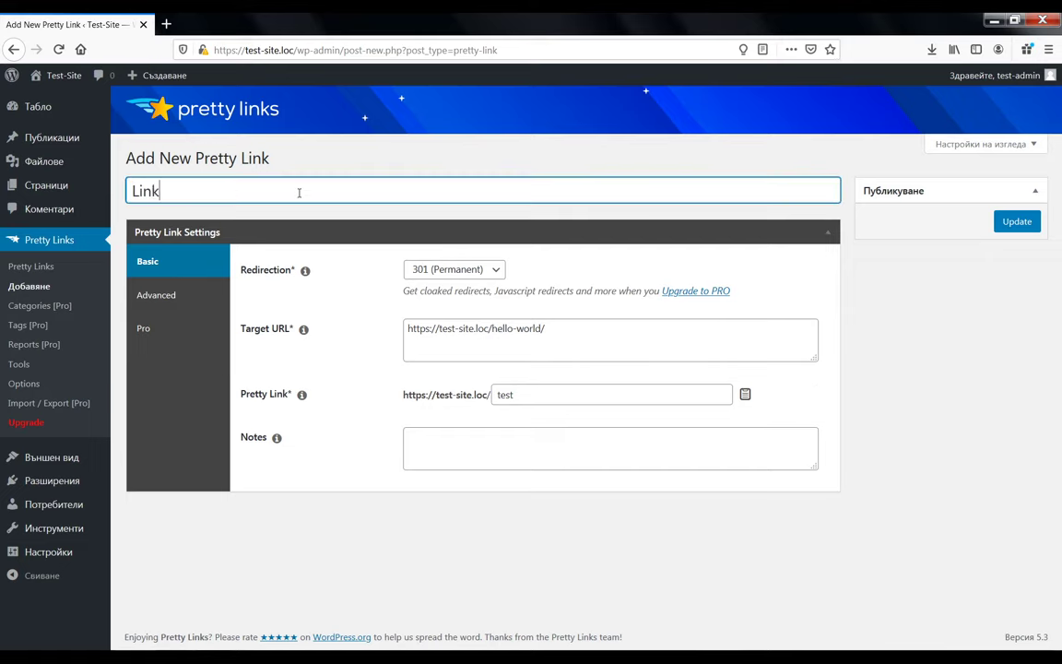
{"action": "type", "text": " 1"}
{"action": "key", "text": "Return"}
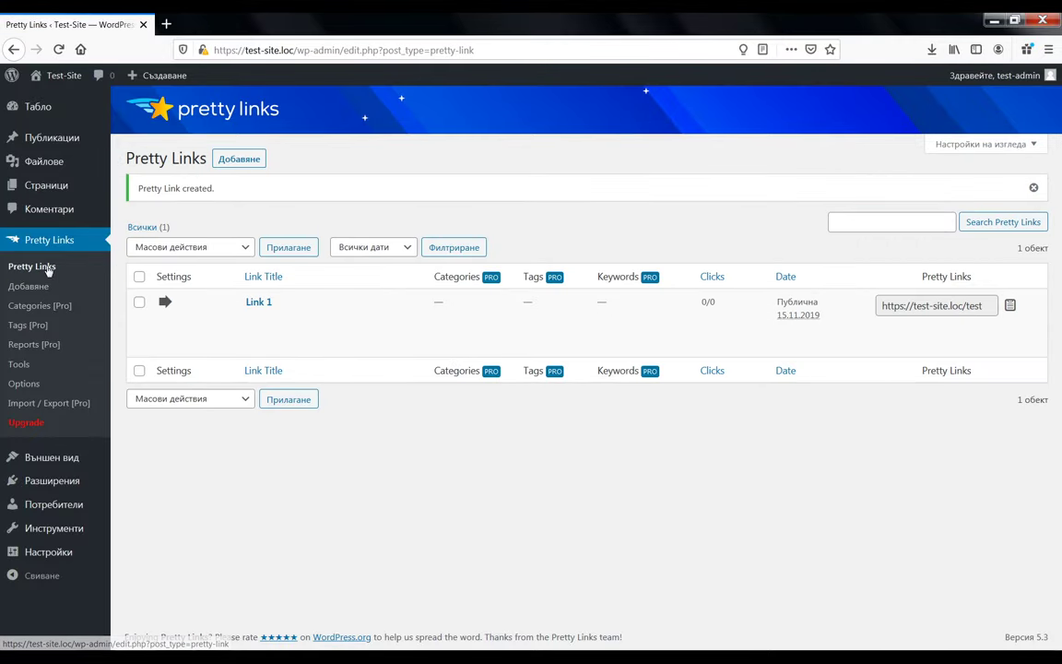
{"action": "mouse_move", "coordinate": [280, 305]}
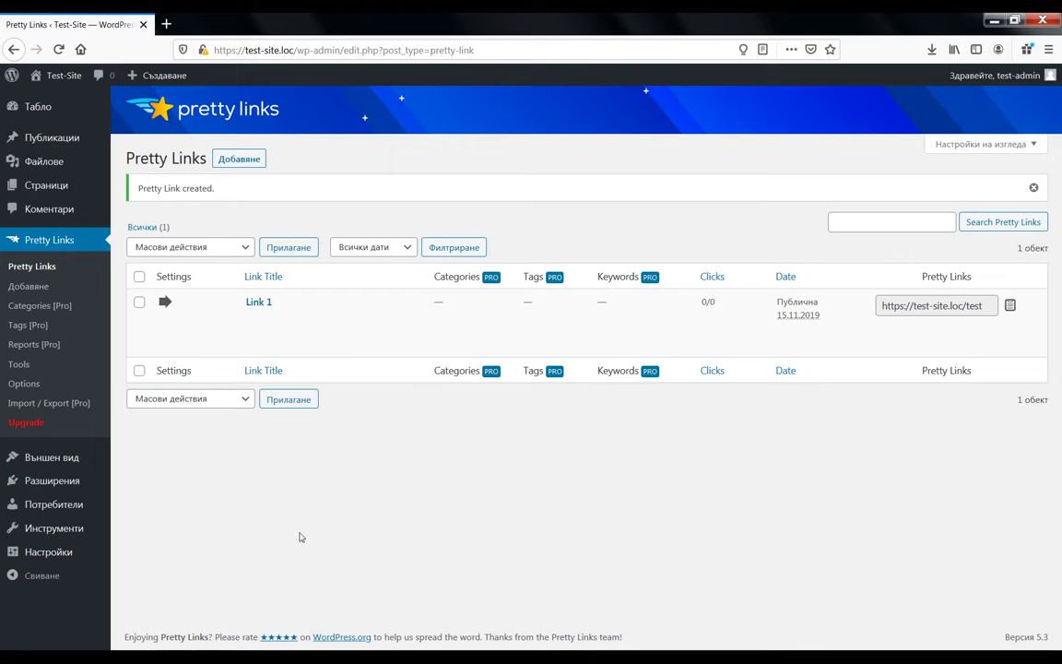
- Copy Link 1's short URL, test it in a private window, then close that window and refresh the links list to check the clicks
{"action": "mouse_move", "coordinate": [704, 304]}
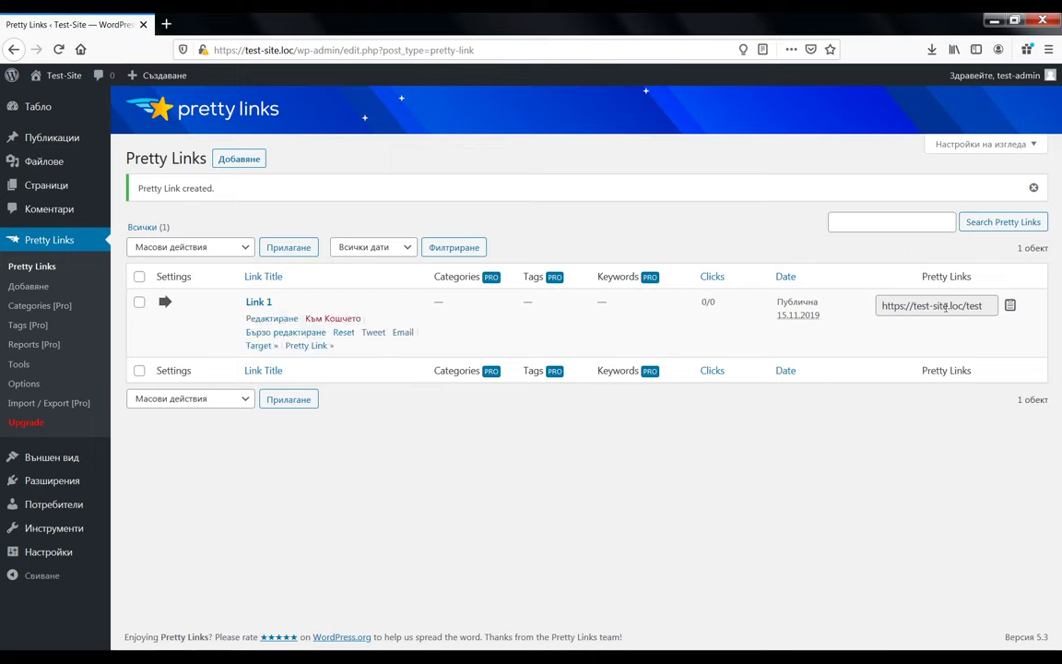
{"action": "left_click", "coordinate": [1010, 305]}
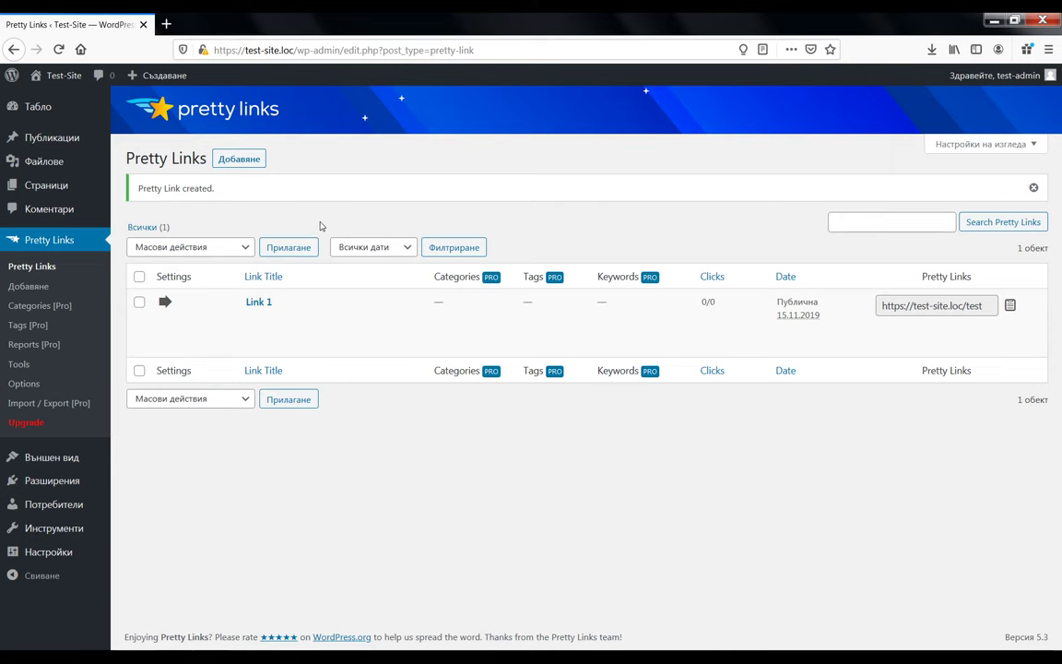
{"action": "key", "text": "ctrl+shift+p"}
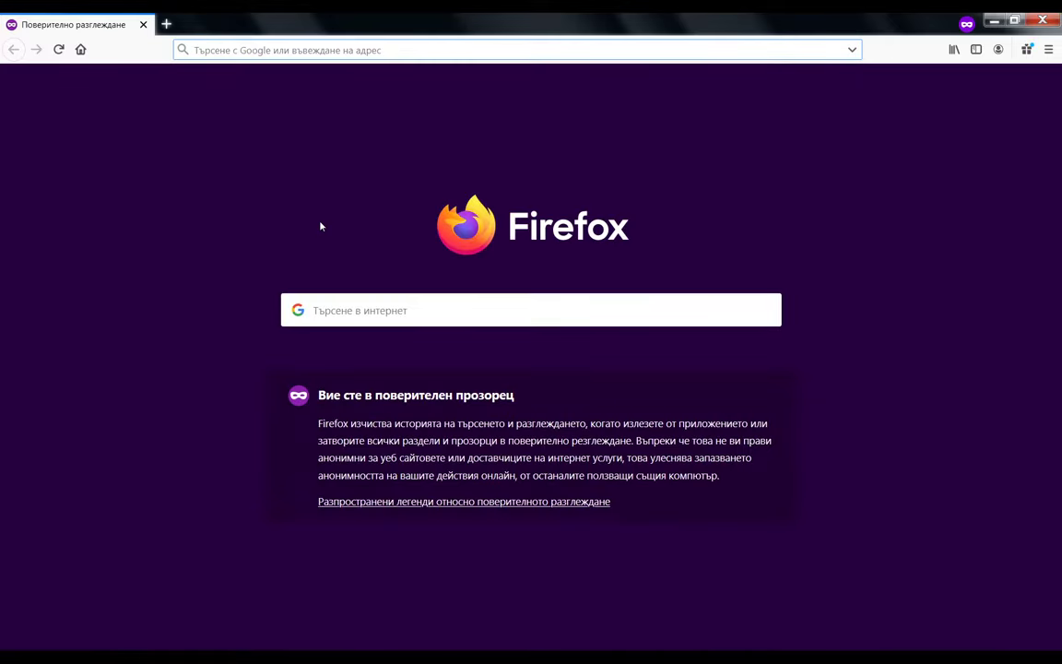
{"action": "key", "text": "ctrl+v"}
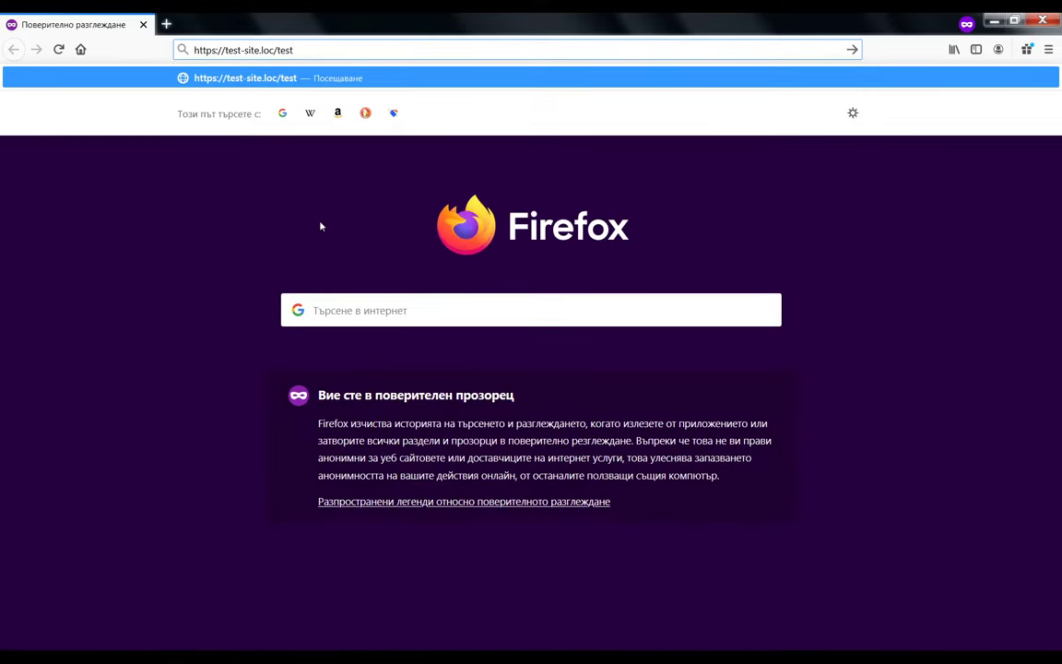
{"action": "key", "text": "Return"}
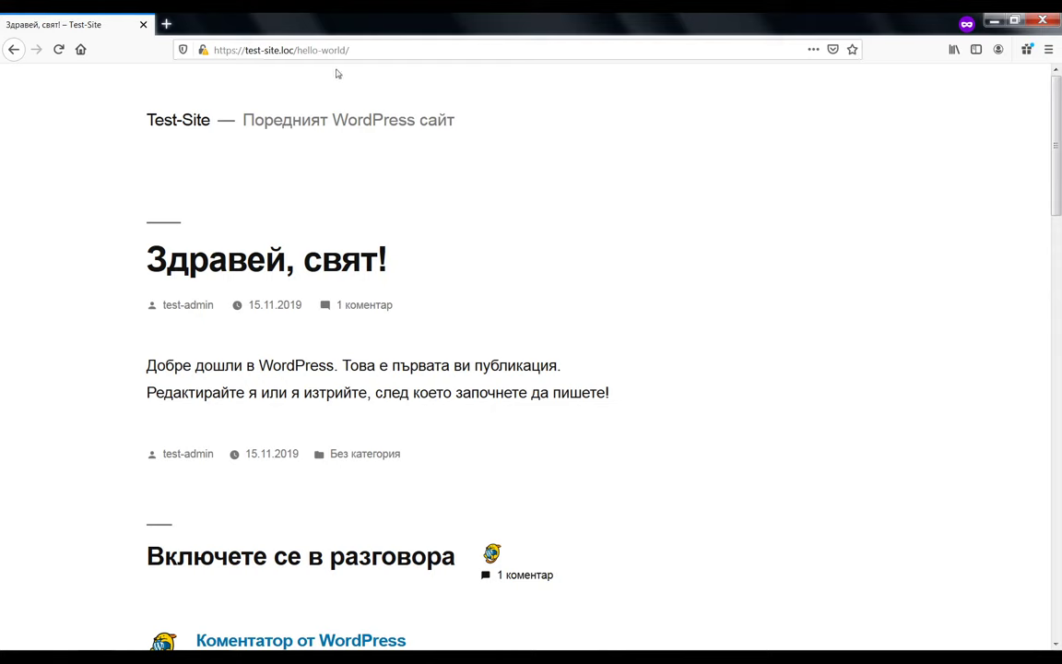
{"action": "left_click", "coordinate": [1055, 18]}
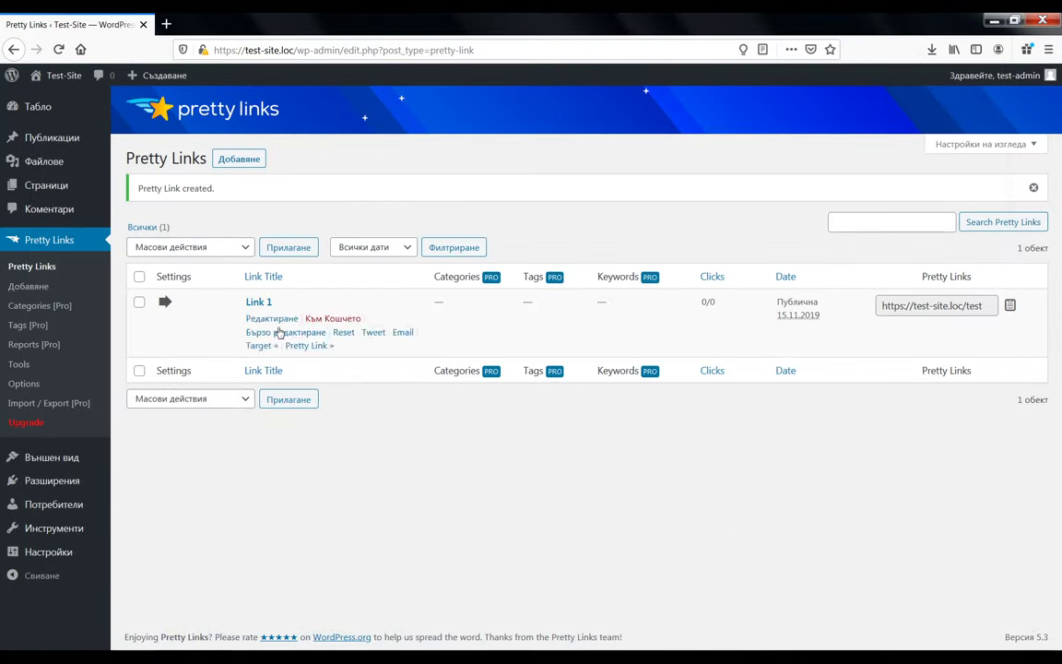
{"action": "left_click", "coordinate": [58, 48]}
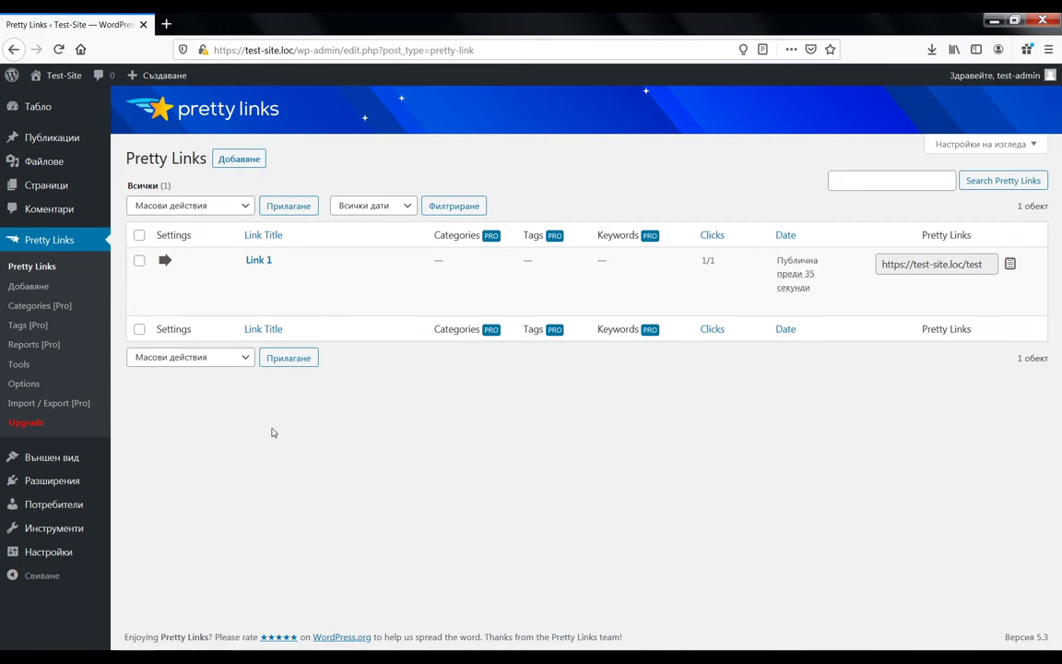
{"action": "left_click", "coordinate": [27, 286]}
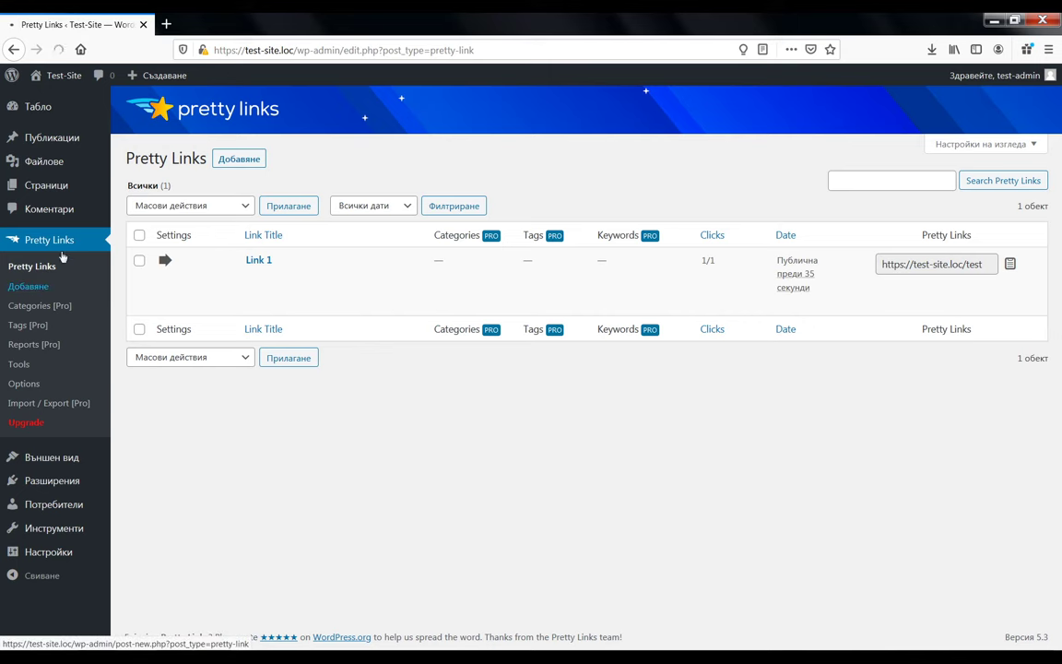
{"action": "left_click", "coordinate": [160, 22]}
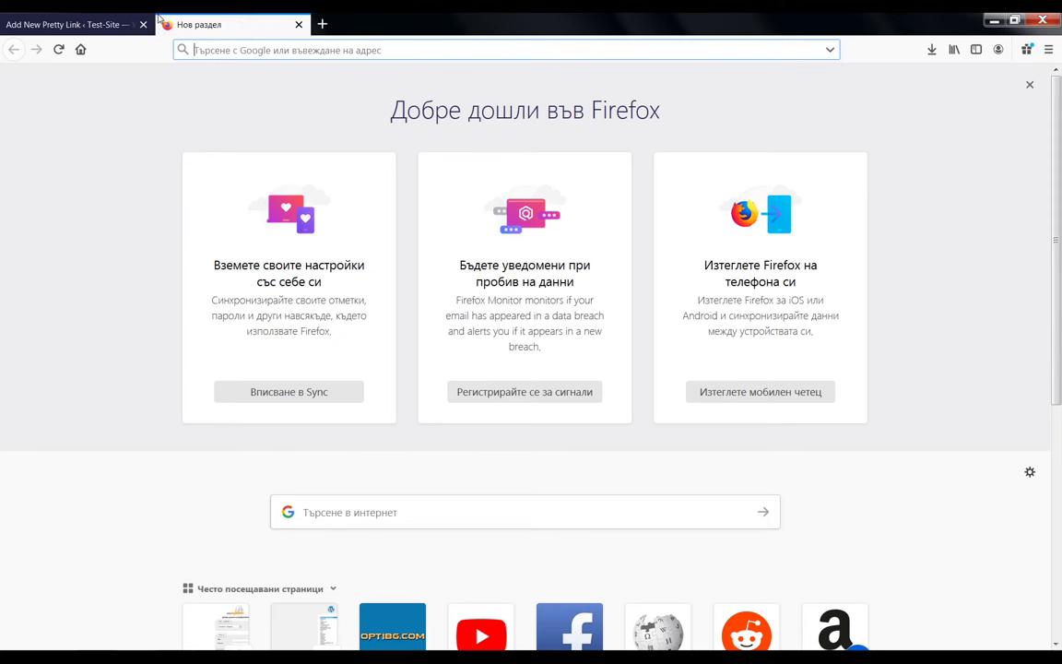
{"action": "type", "text": "op"}
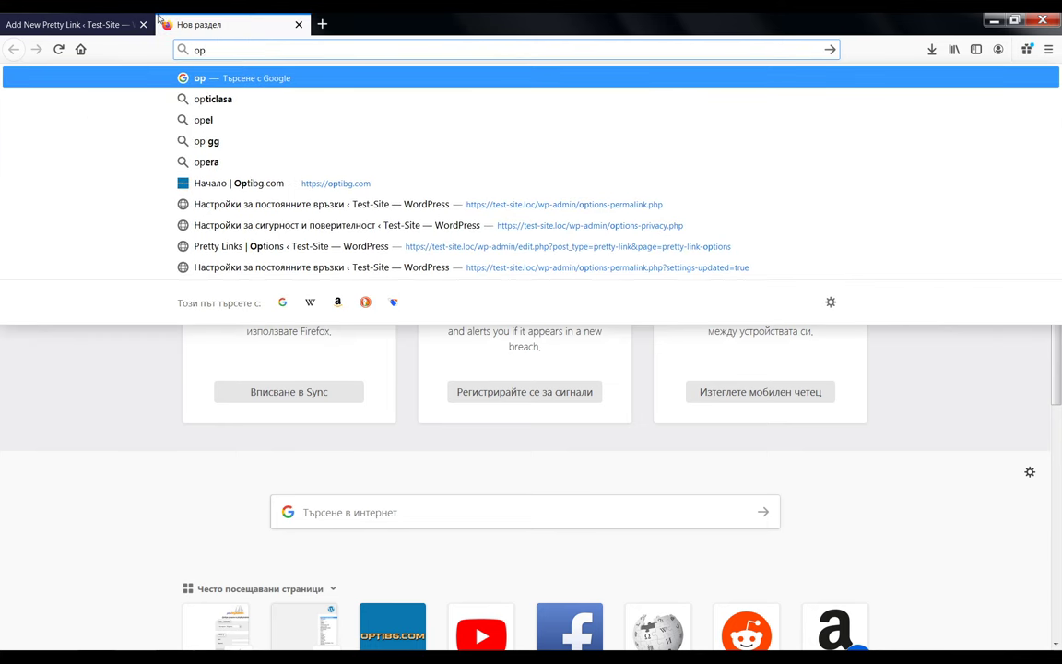
{"action": "key", "text": "Down"}
{"action": "key", "text": "Down"}
{"action": "key", "text": "Down"}
{"action": "key", "text": "Down"}
{"action": "key", "text": "Down"}
{"action": "key", "text": "Return"}
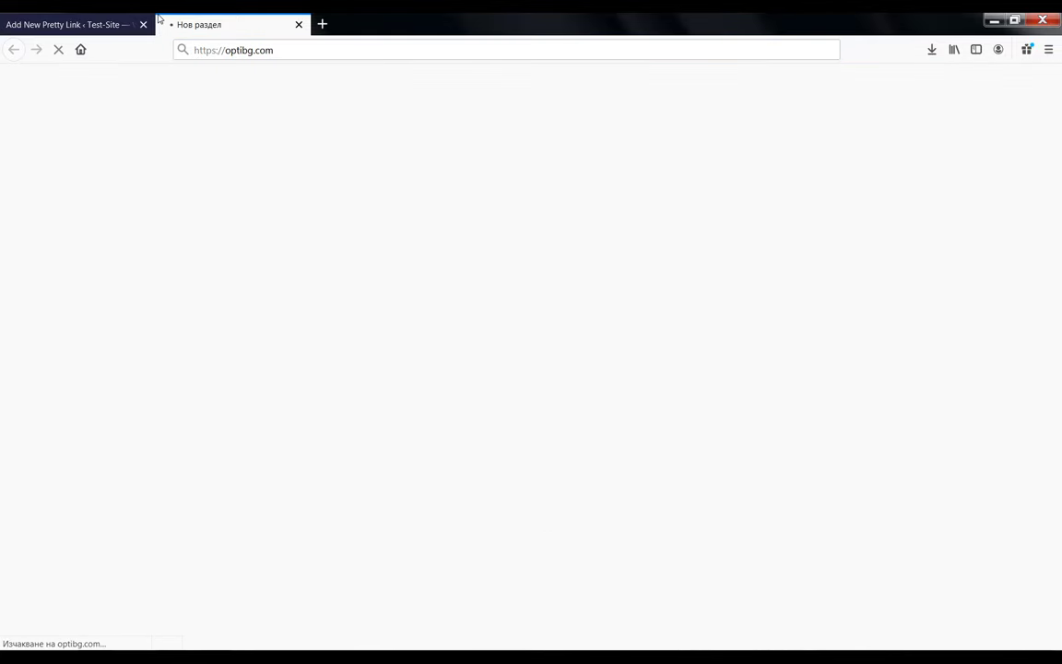
- Open the Optibg.com page of WordPress and SEO video lessons and copy its address
{"action": "scroll", "coordinate": [567, 437], "scroll_direction": "down", "scroll_amount": 4}
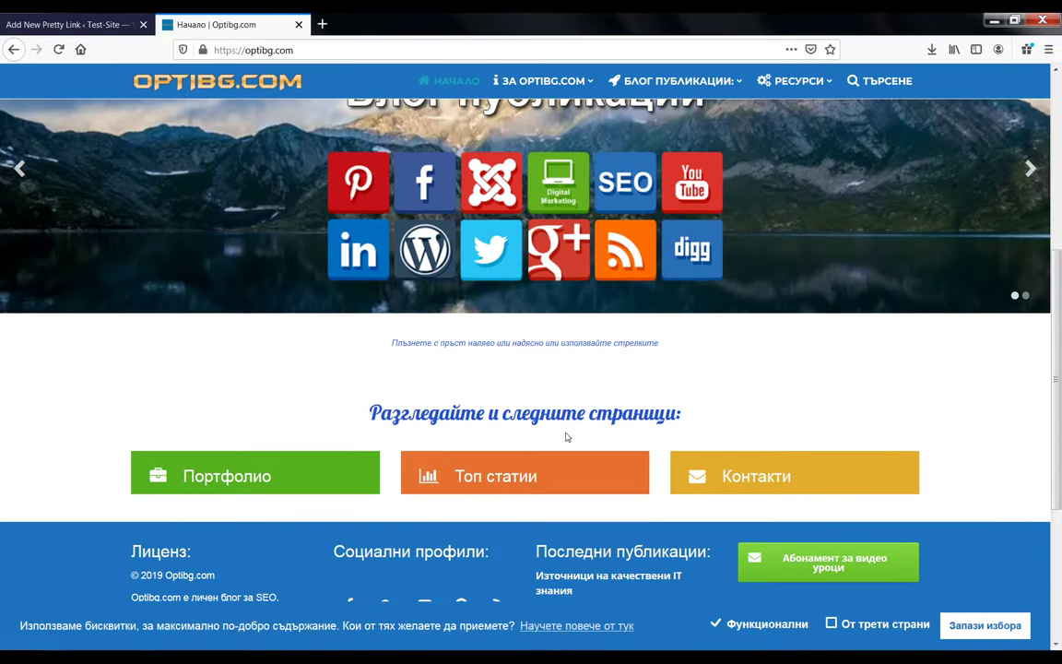
{"action": "scroll", "coordinate": [567, 437], "scroll_direction": "down", "scroll_amount": 3}
{"action": "scroll", "coordinate": [516, 387], "scroll_direction": "up", "scroll_amount": 5}
{"action": "left_click", "coordinate": [457, 295]}
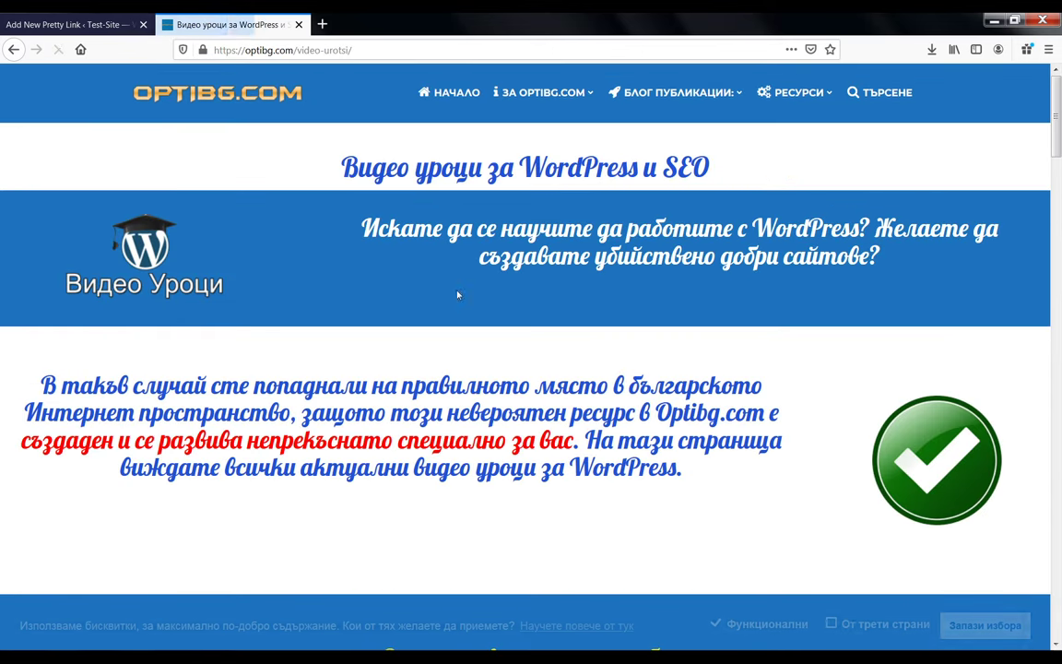
{"action": "left_click", "coordinate": [179, 47]}
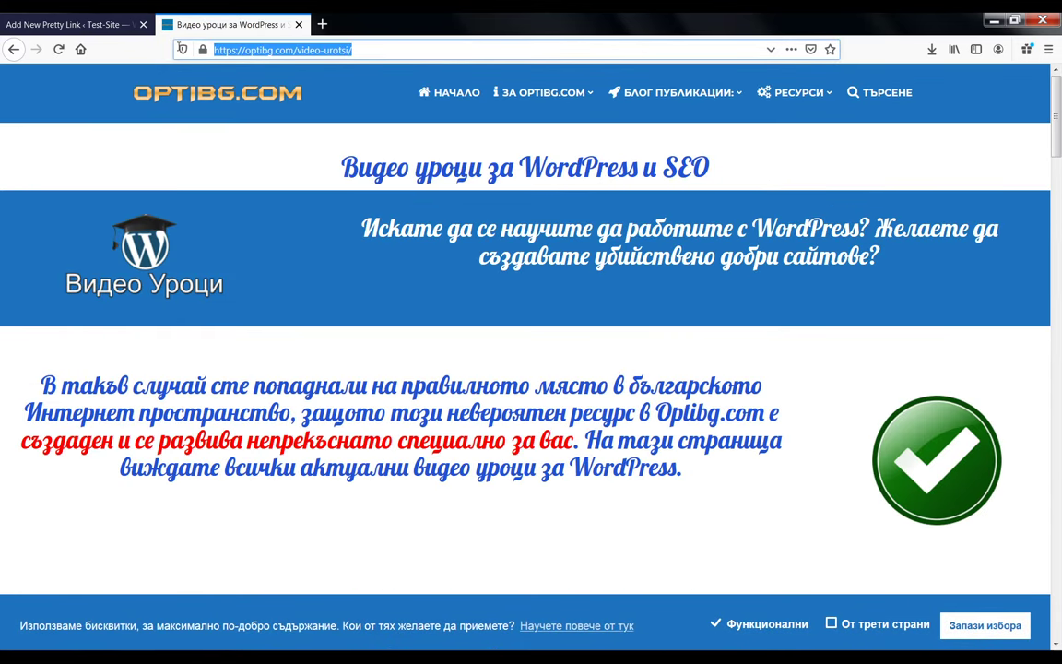
{"action": "left_click", "coordinate": [83, 24]}
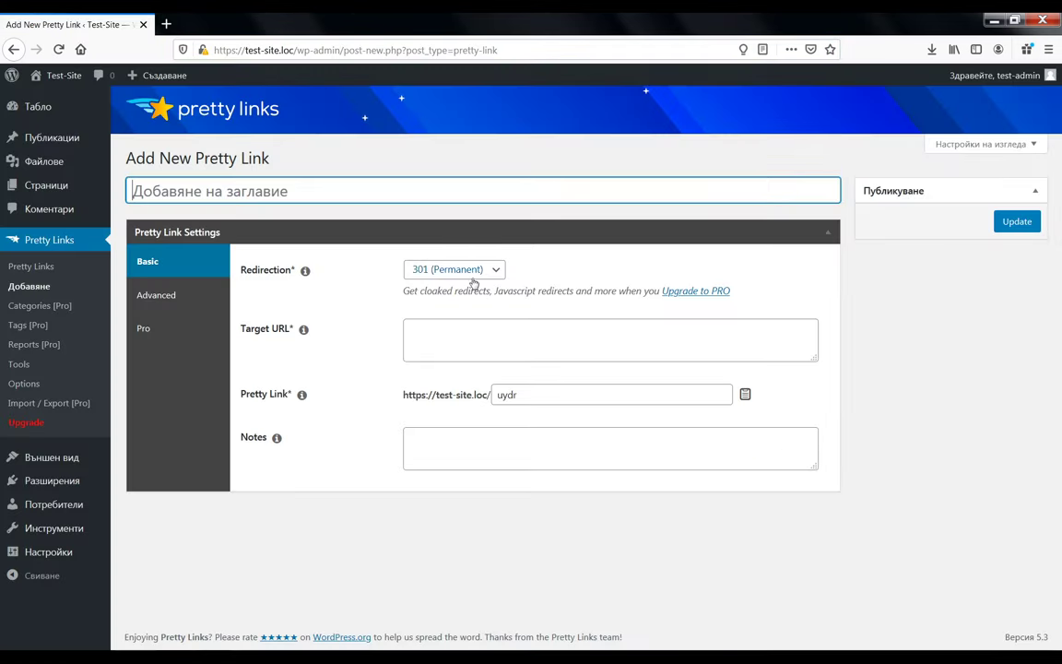
{"action": "left_click", "coordinate": [449, 349]}
{"action": "key", "text": "ctrl+v"}
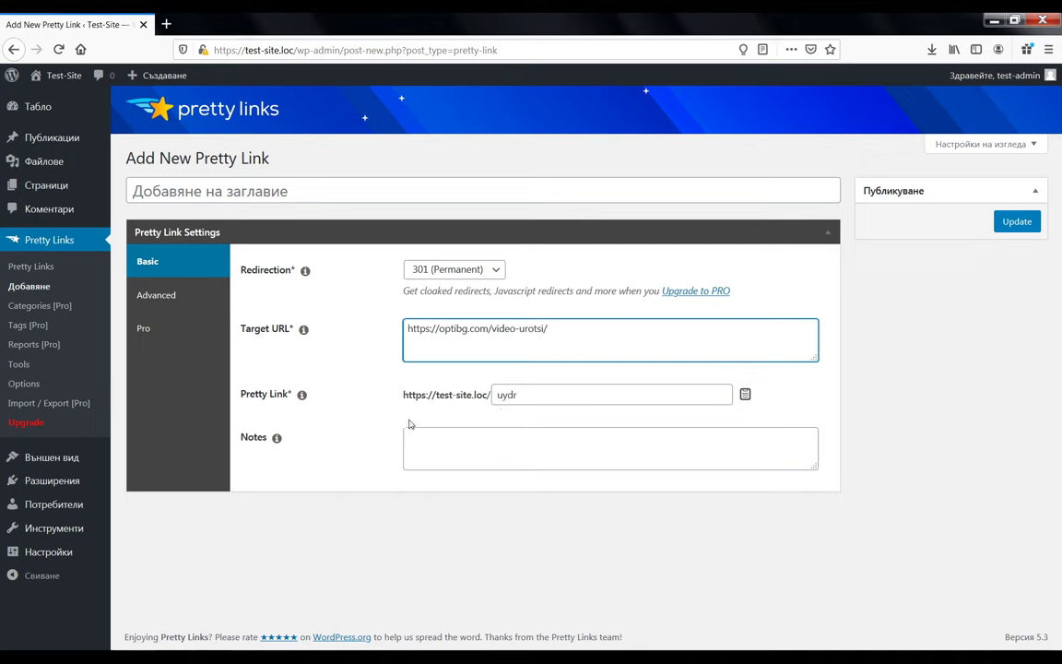
{"action": "left_click", "coordinate": [744, 397]}
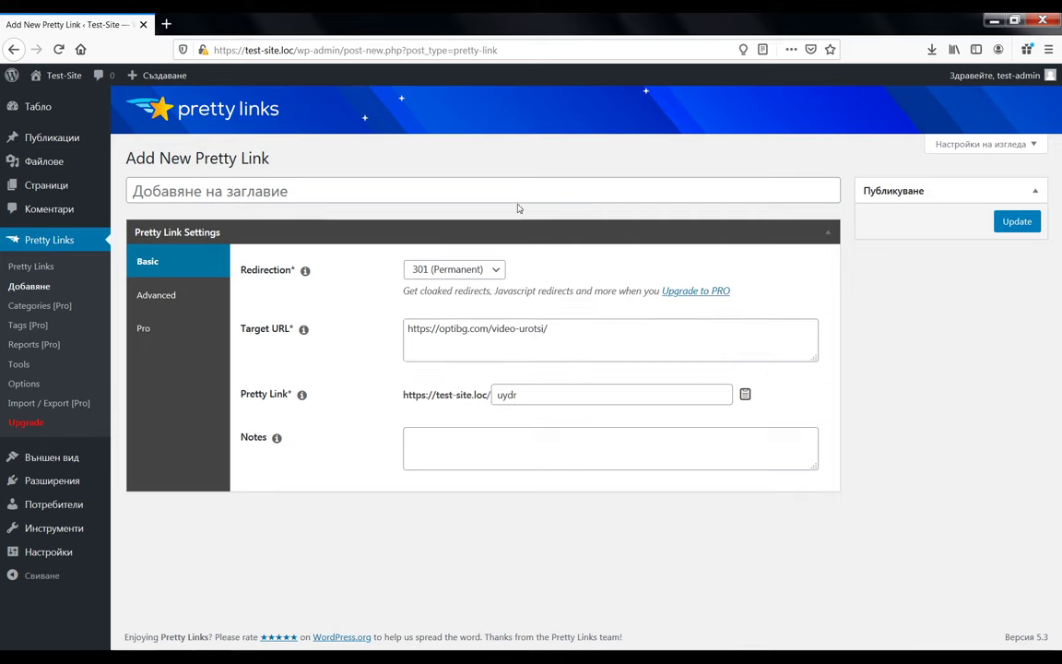
- Title the new pretty link "Link 2" and save it
{"action": "left_click", "coordinate": [442, 202]}
{"action": "type", "text": "Link2"}
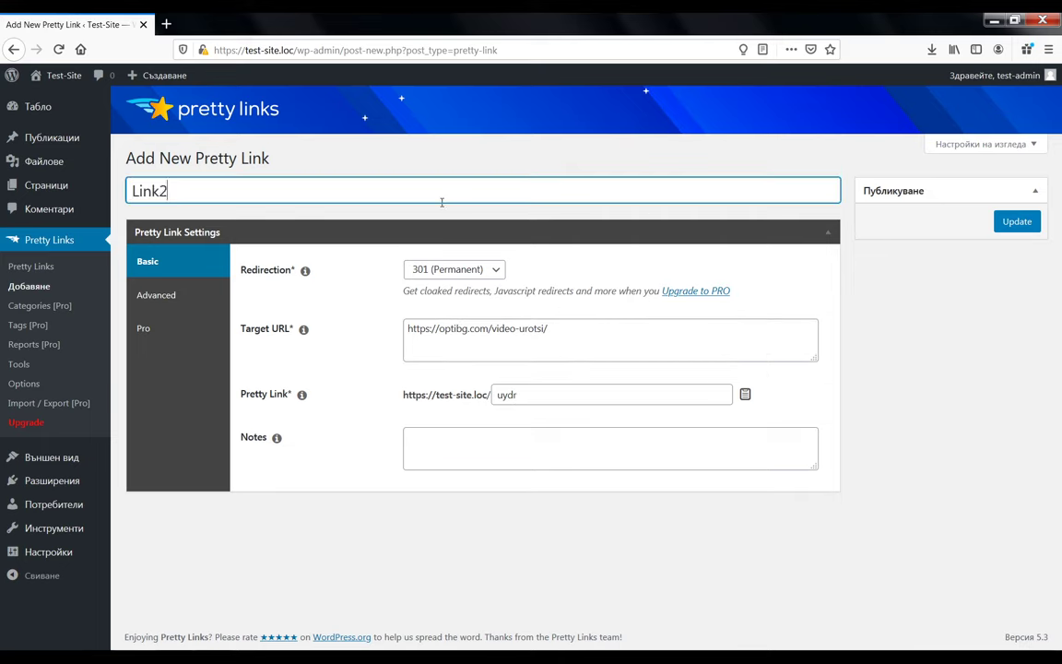
{"action": "key", "text": "Left"}
{"action": "left_click", "coordinate": [1017, 221]}
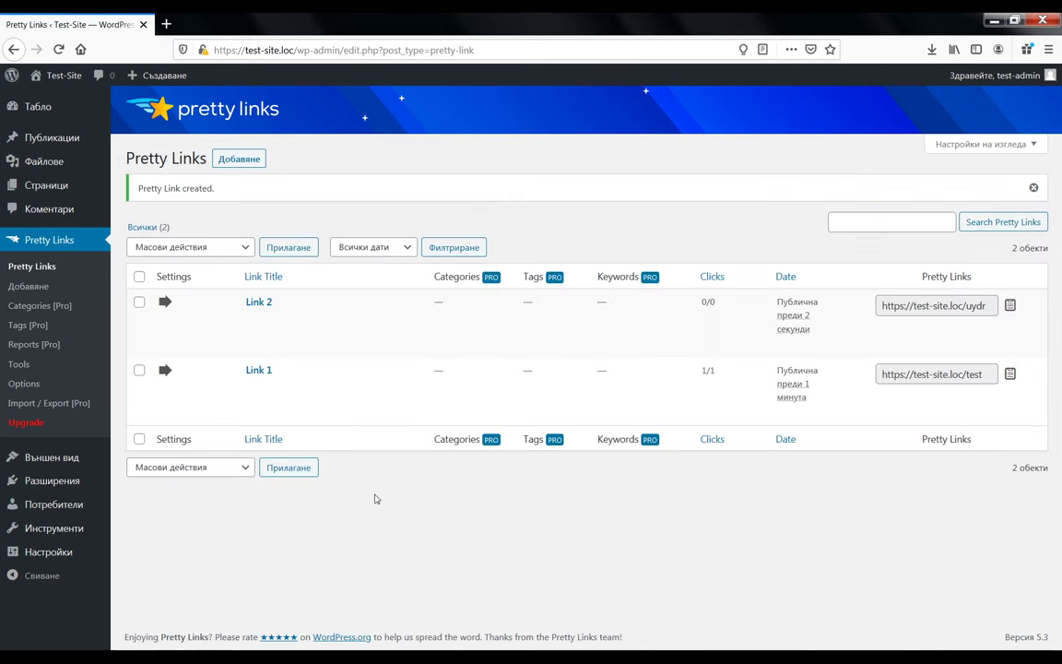
{"action": "mouse_move", "coordinate": [316, 339]}
{"action": "key", "text": "ctrl+shift+p"}
{"action": "key", "text": "ctrl+v"}
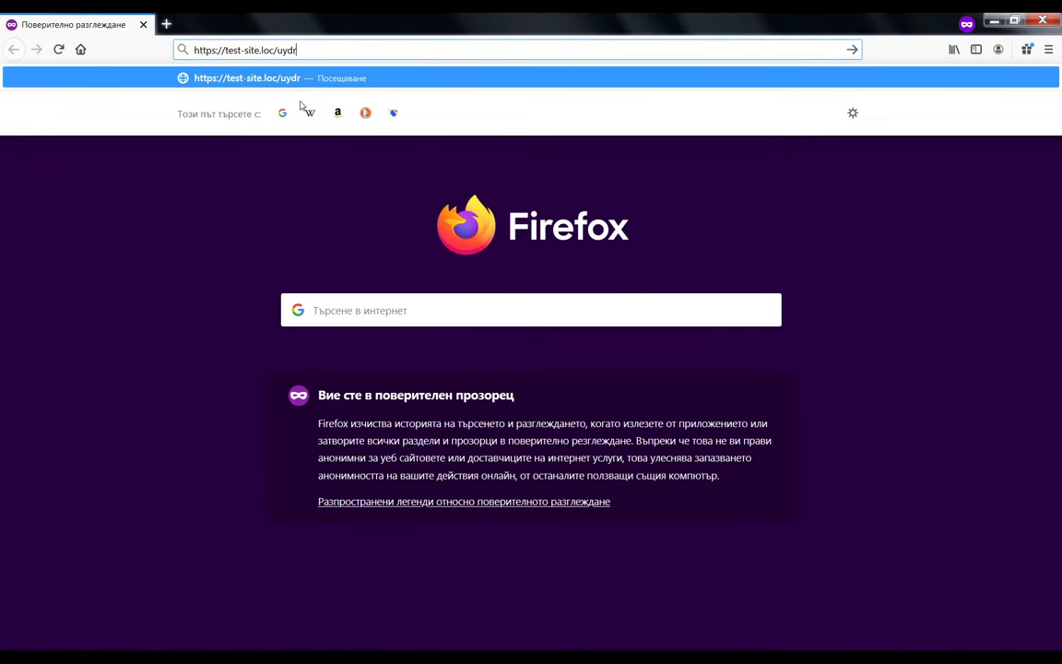
{"action": "key", "text": "Return"}
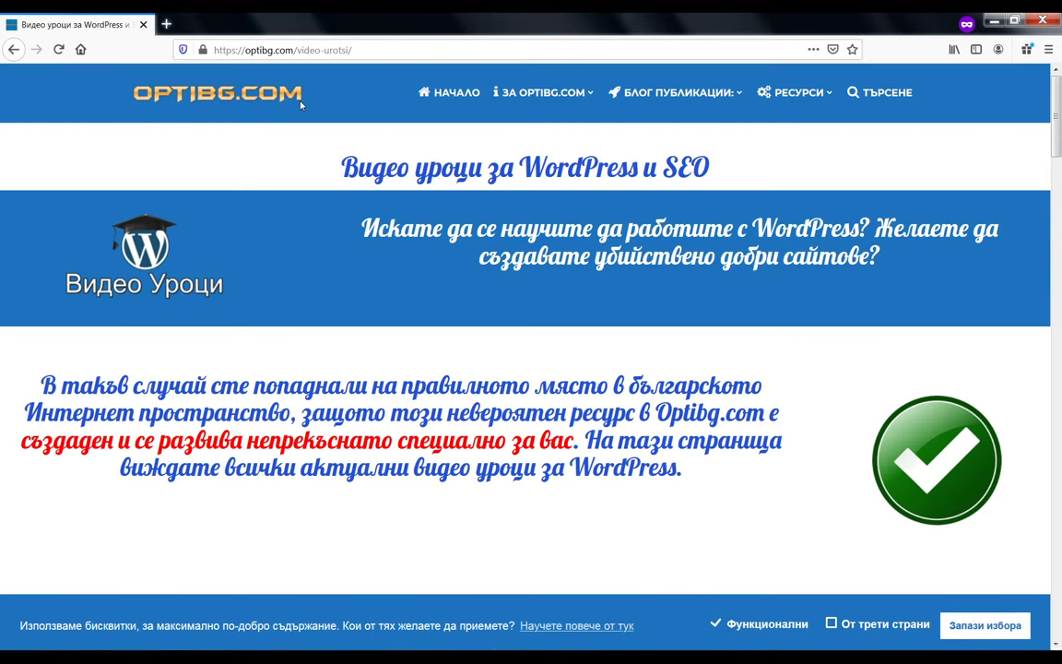
{"action": "left_click", "coordinate": [1044, 19]}
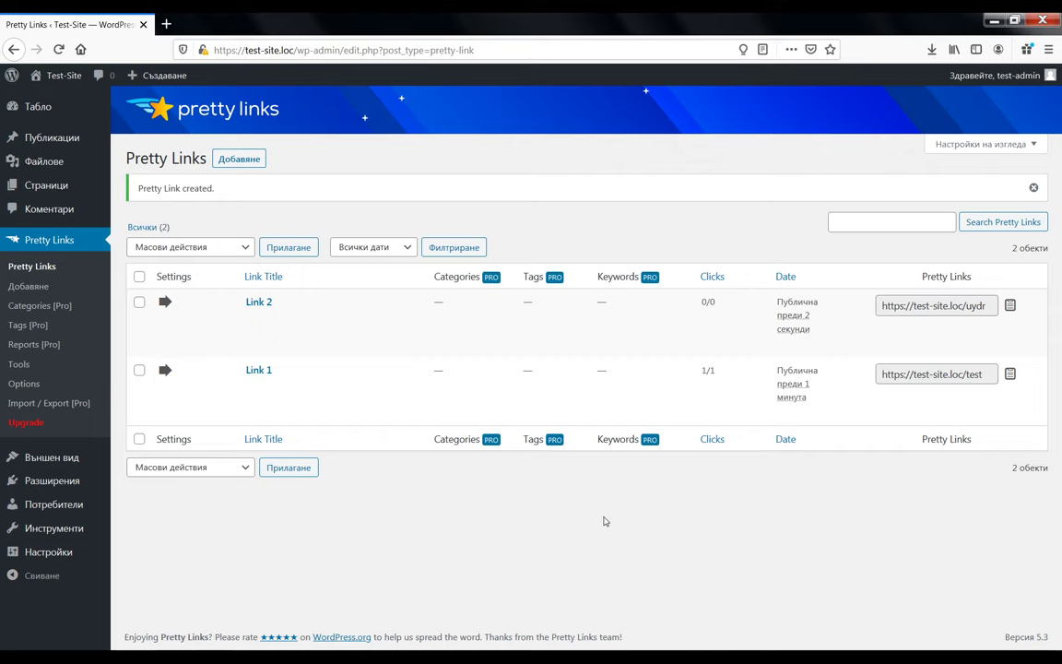
{"action": "left_click", "coordinate": [348, 386]}
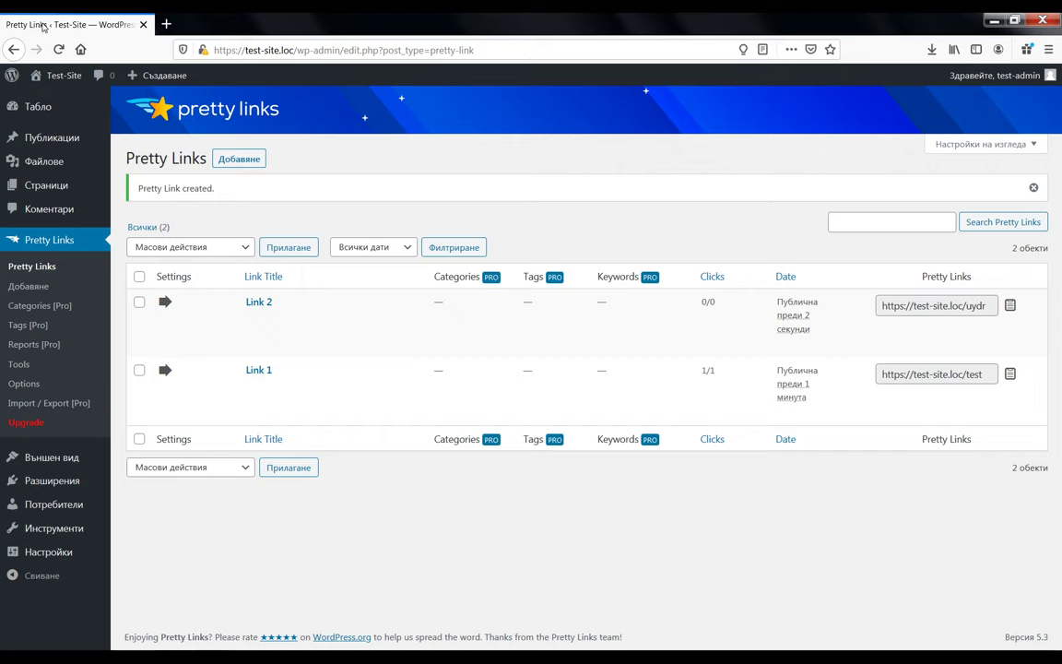